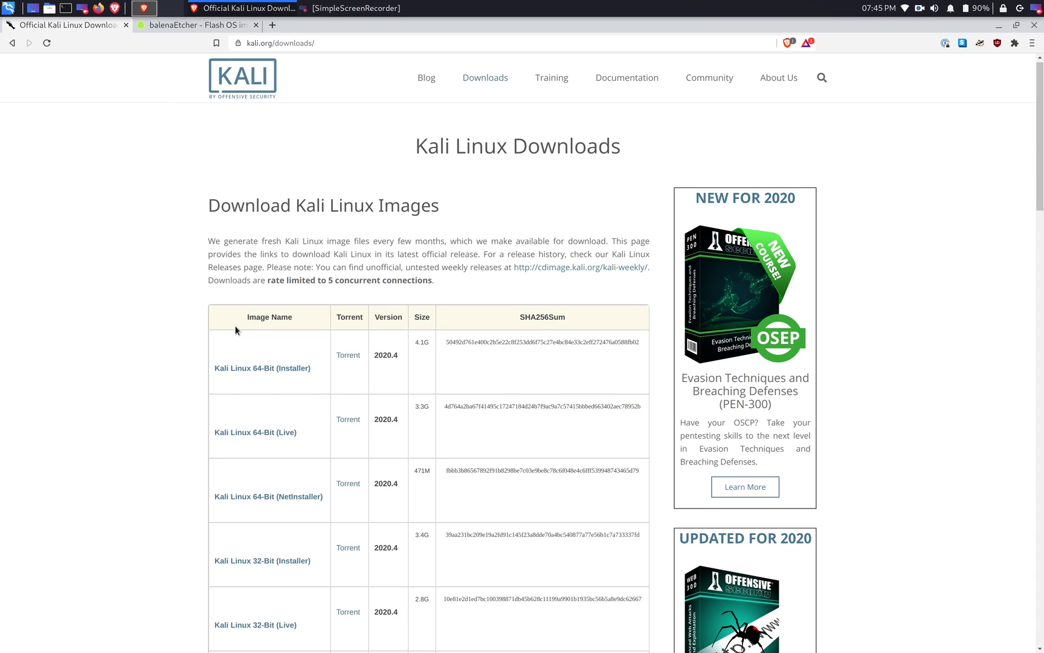
- List disks with sudo fdisk -l, rerunning it after plugging in the USB to reveal /dev/sda
{"action": "left_click", "coordinate": [65, 8]}
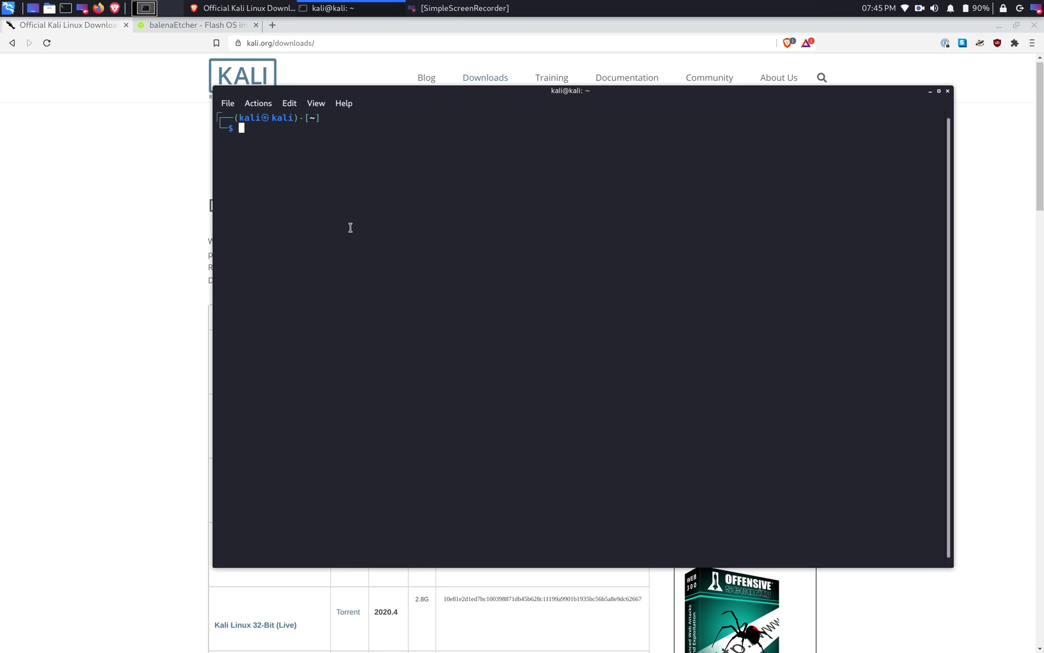
{"action": "type", "text": "sudo"}
{"action": "type", "text": " dis"}
{"action": "key", "text": "BackSpace"}
{"action": "key", "text": "BackSpace"}
{"action": "key", "text": "BackSpace"}
{"action": "type", "text": "fdisk -l"}
{"action": "key", "text": "Return"}
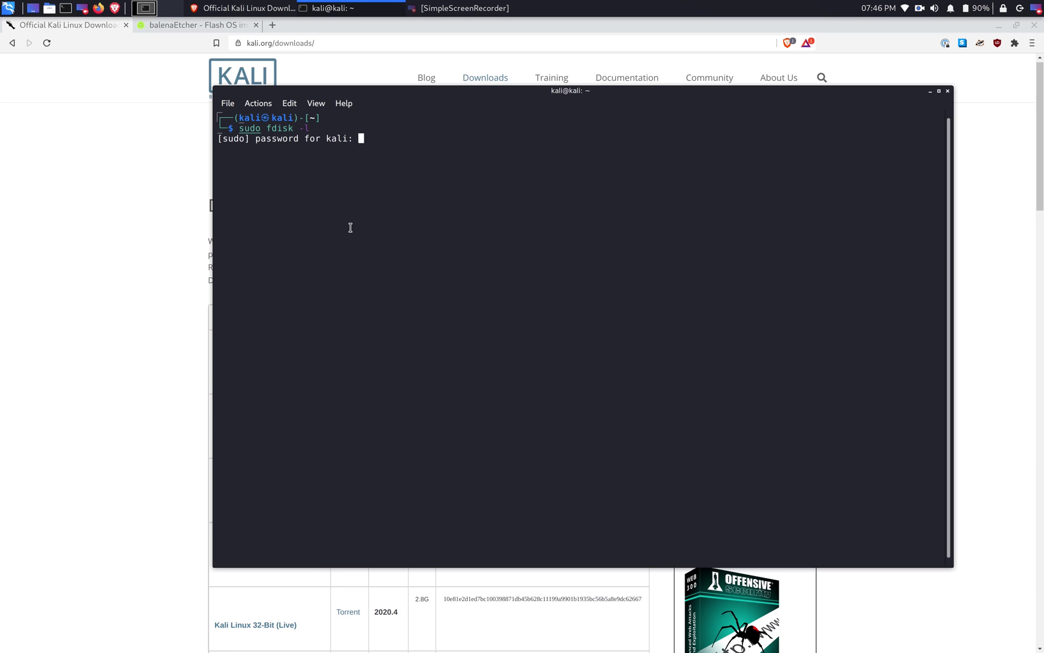
{"action": "key", "text": "Return"}
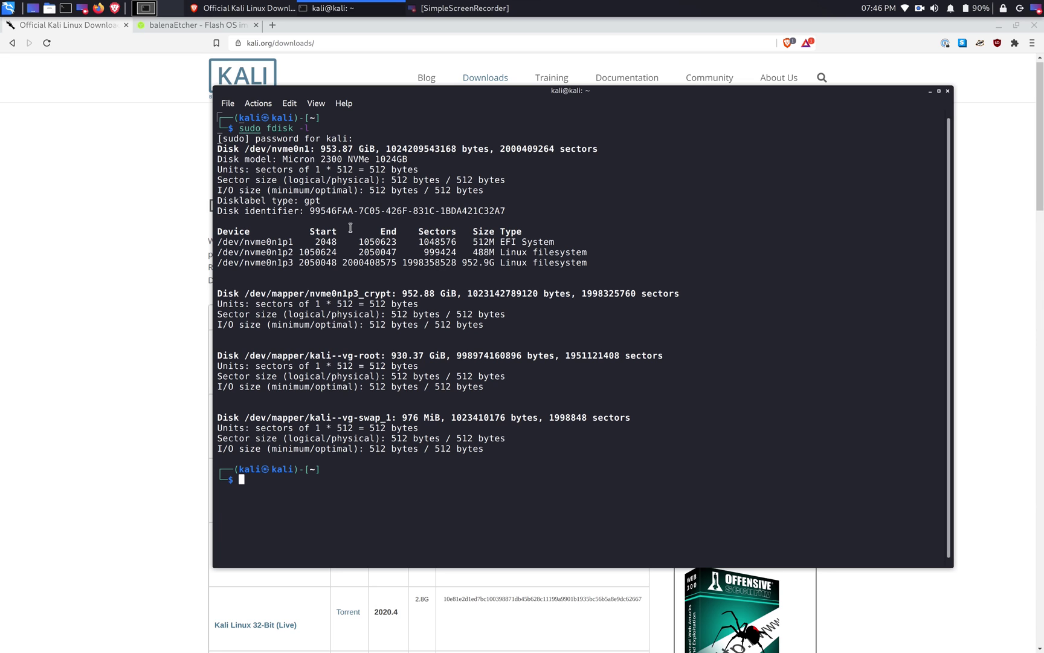
{"action": "key", "text": "Up"}
{"action": "key", "text": "Return"}
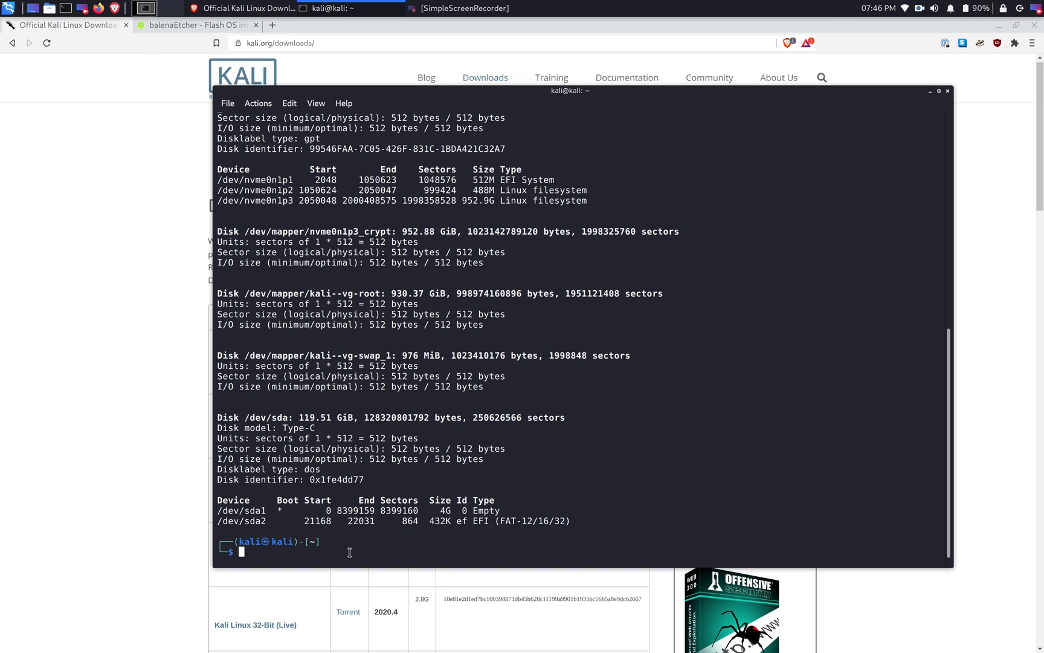
{"action": "type", "text": "cd"}
- Change into /home/kali/Downloads and list its Kali 2020.4 installer and live ISO files
{"action": "key", "text": "Right"}
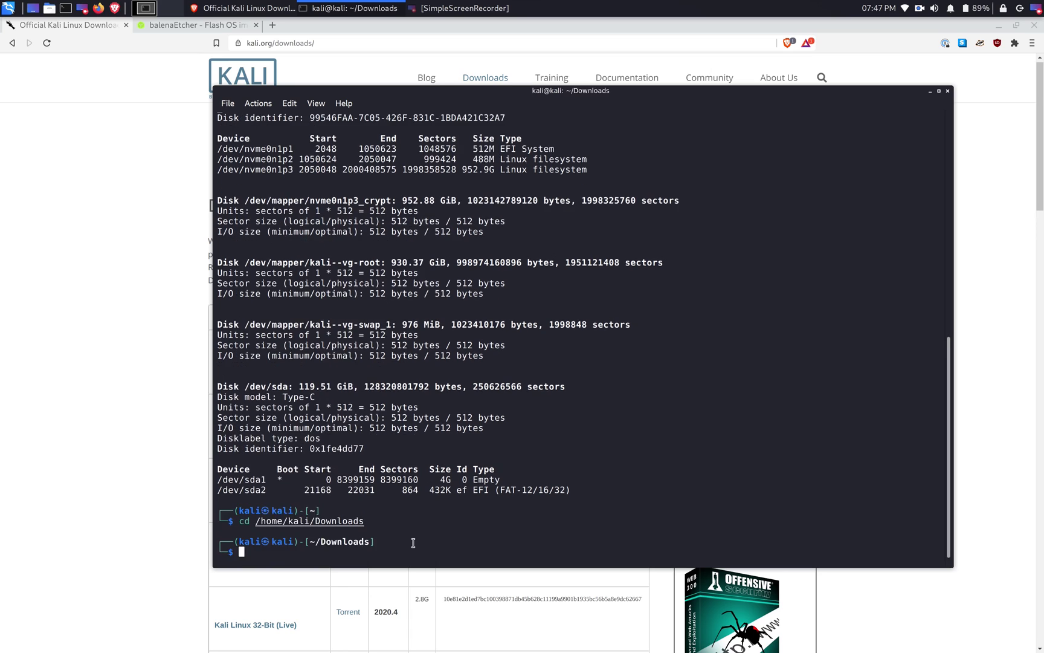
{"action": "type", "text": "ls"}
{"action": "key", "text": "Return"}
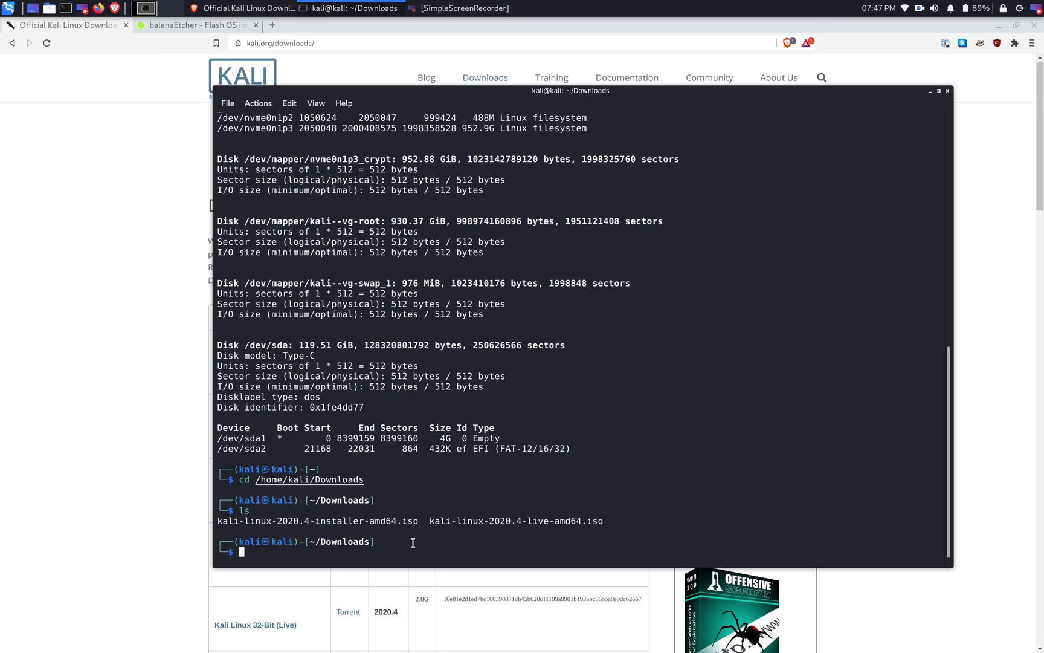
{"action": "type", "text": "dd "}
{"action": "type", "text": "if"}
{"action": "type", "text": "="}
{"action": "type", "text": "kali"}
{"action": "type", "text": "-linux-2020.4-in"}
- Start a dd command with kali-linux-2020.4-live-amd64.iso as the input file
{"action": "key", "text": "BackSpace"}
{"action": "key", "text": "BackSpace"}
{"action": "type", "text": "live-amd64.iso"}
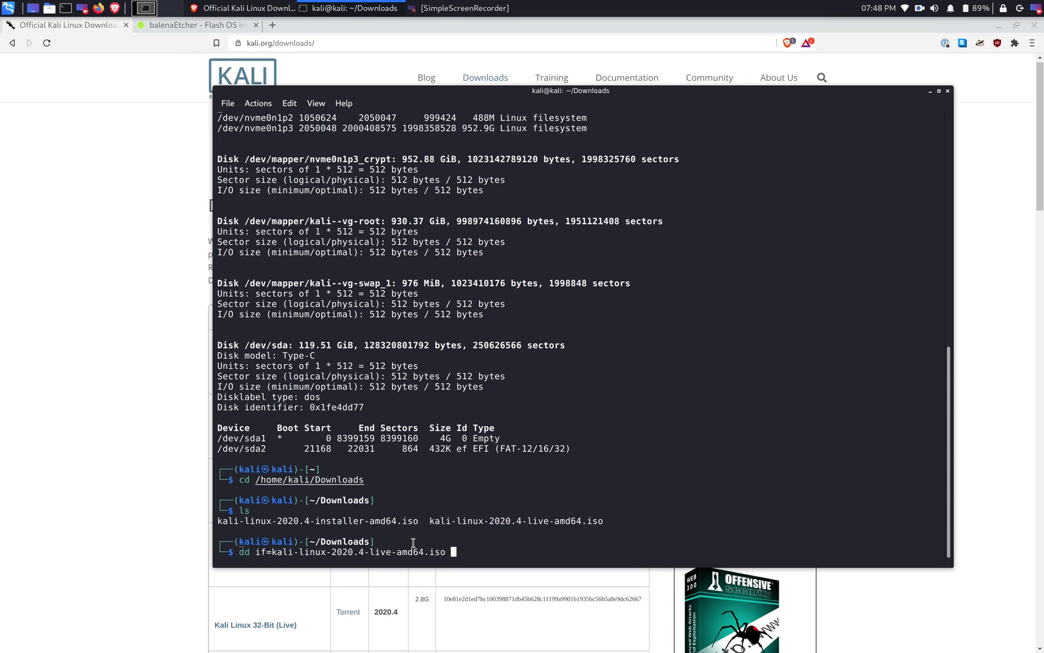
{"action": "type", "text": " of"}
{"action": "type", "text": "=/"}
{"action": "type", "text": "dev"}
{"action": "type", "text": "/"}
{"action": "type", "text": "sda"}
{"action": "type", "text": "bs"}
{"action": "type", "text": "="}
{"action": "type", "text": "4M"}
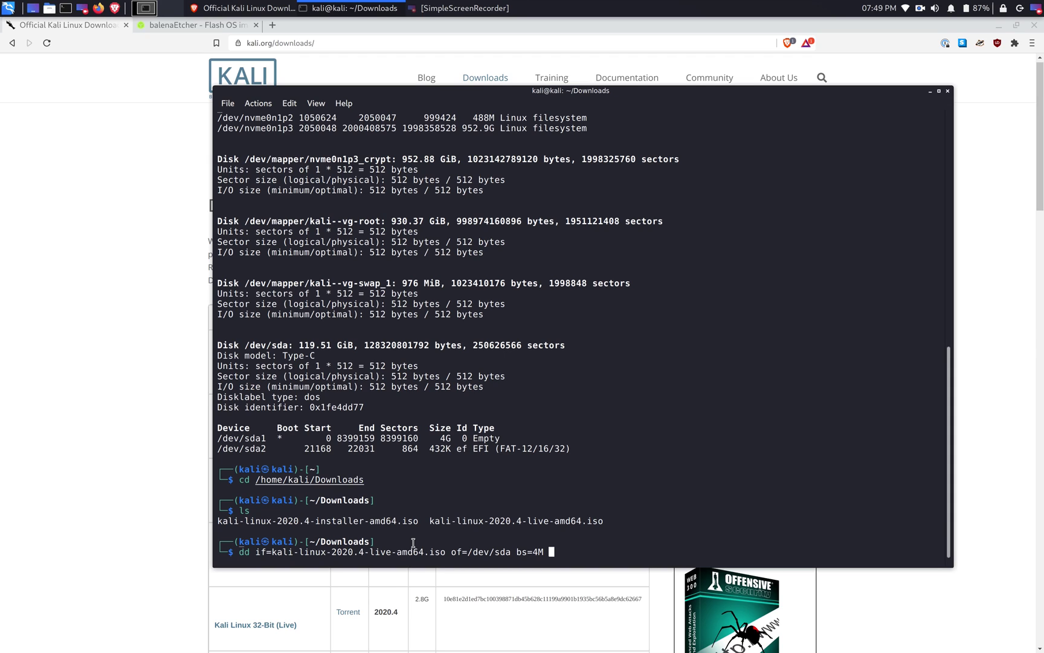
{"action": "type", "text": "status"}
{"action": "type", "text": "=progress"}
- Complete the dd command with of=/dev/sda bs=4M status=progress and run it
{"action": "key", "text": "Return"}
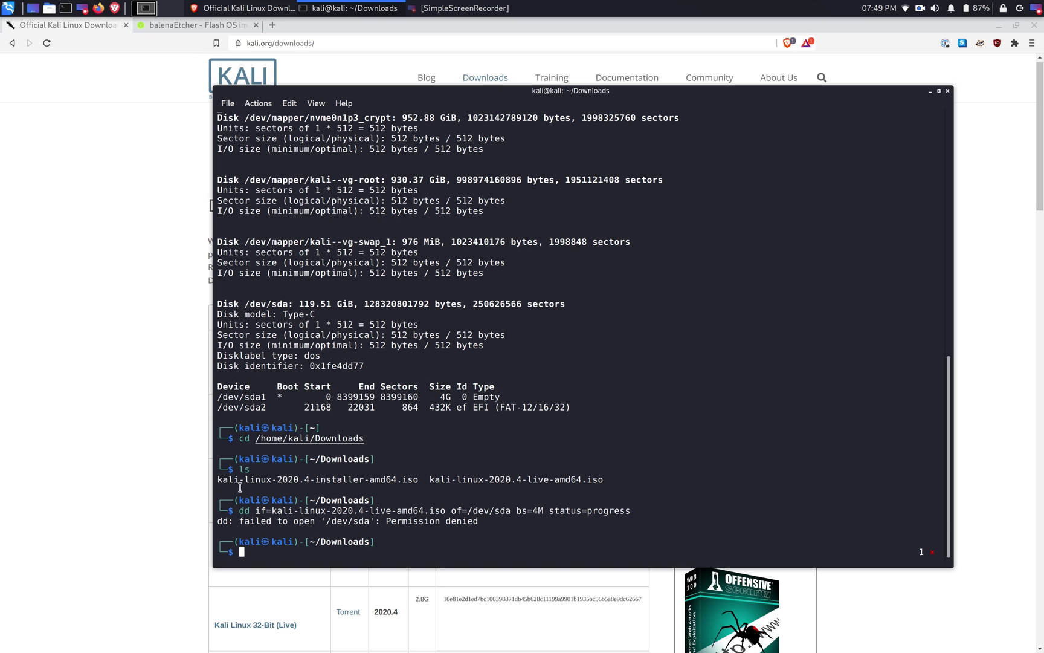
- Select the earlier dd command text in the terminal for reuse
{"action": "left_click_drag", "start_coordinate": [238, 511], "coordinate": [575, 512]}
{"action": "middle_click", "coordinate": [447, 512]}
{"action": "type", "text": "dd if=kali-linux-2020.4-live-amd64.iso"}
{"action": "left_click", "coordinate": [575, 512]}
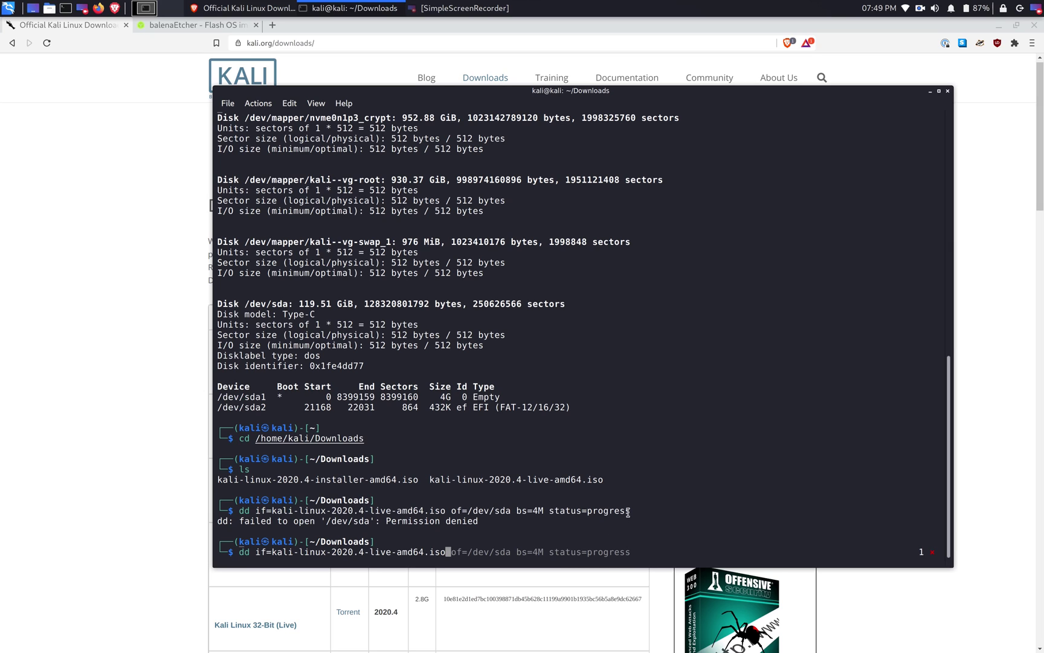
{"action": "mouse_move", "coordinate": [635, 511]}
{"action": "left_mouse_down"}
{"action": "mouse_move", "coordinate": [238, 510]}
{"action": "mouse_move", "coordinate": [631, 510]}
{"action": "left_mouse_up"}
{"action": "left_click", "coordinate": [241, 510]}
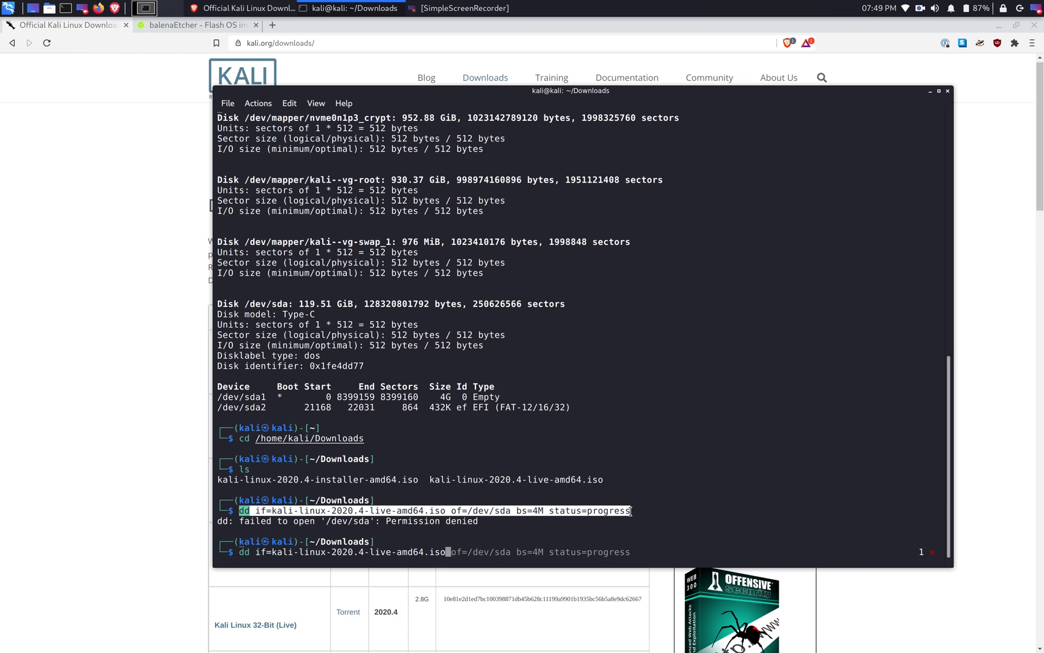
- Abort the edited line and build a new line of sudo plus the pasted dd command
{"action": "key", "text": "ctrl+c"}
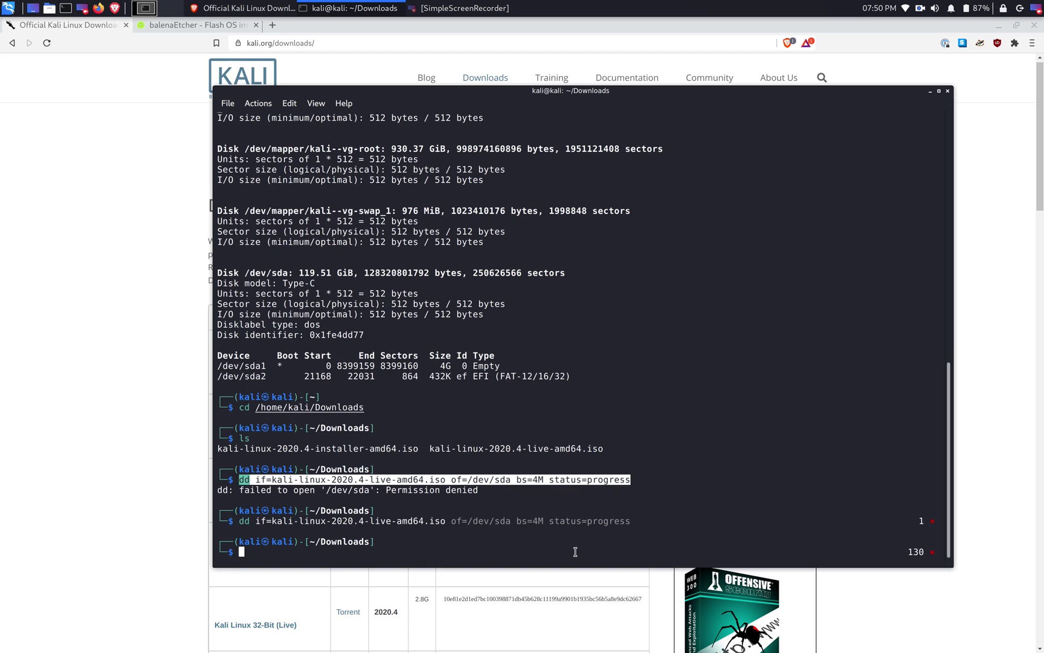
{"action": "type", "text": "sudo"}
{"action": "left_click", "coordinate": [269, 552]}
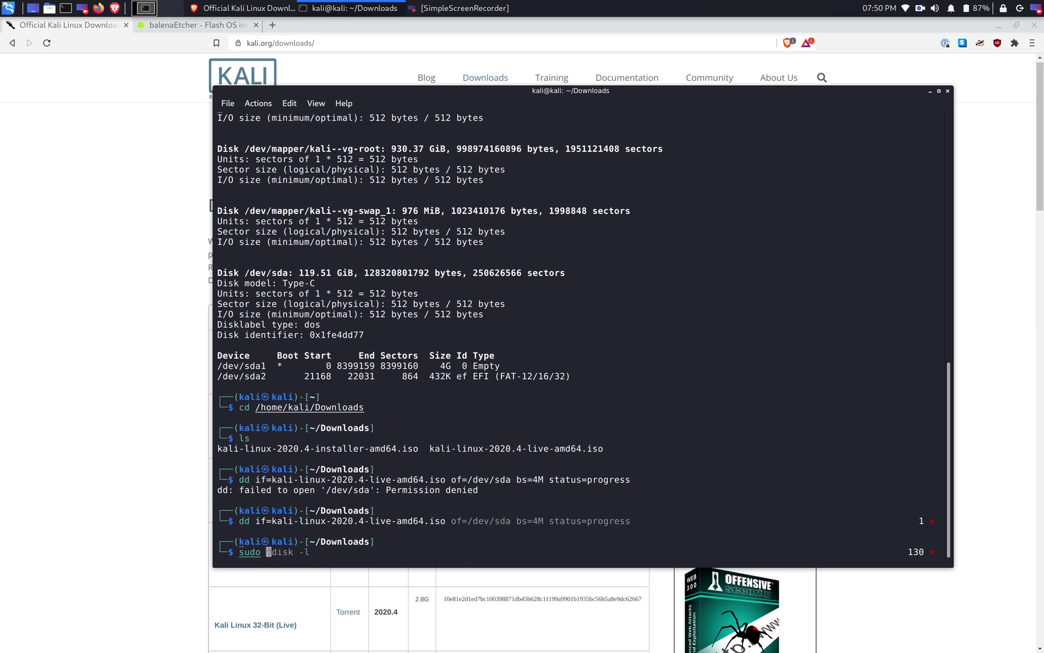
{"action": "right_click", "coordinate": [269, 551]}
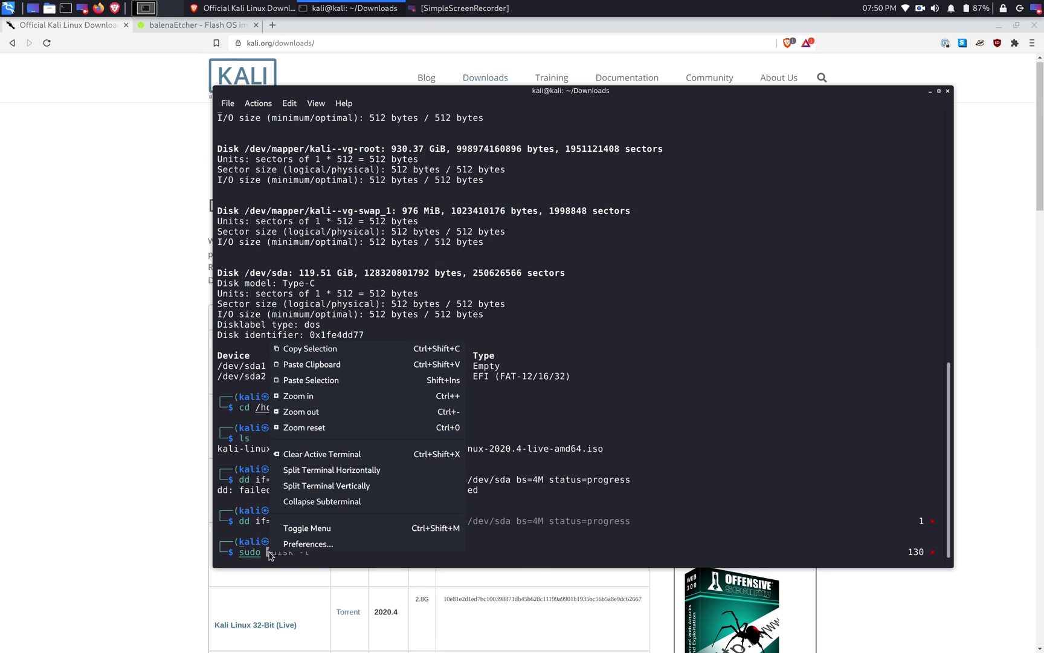
{"action": "left_click", "coordinate": [319, 380]}
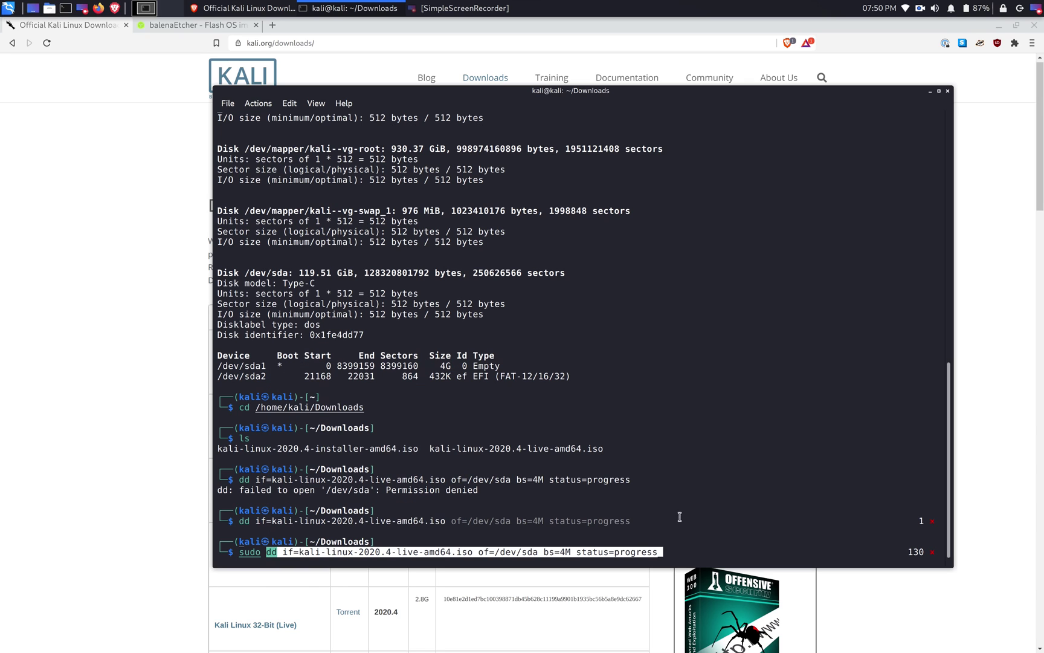
{"action": "left_click", "coordinate": [683, 551]}
- Run the sudo dd write, copying 3.5 GB of the live ISO to /dev/sda
{"action": "key", "text": "Return"}
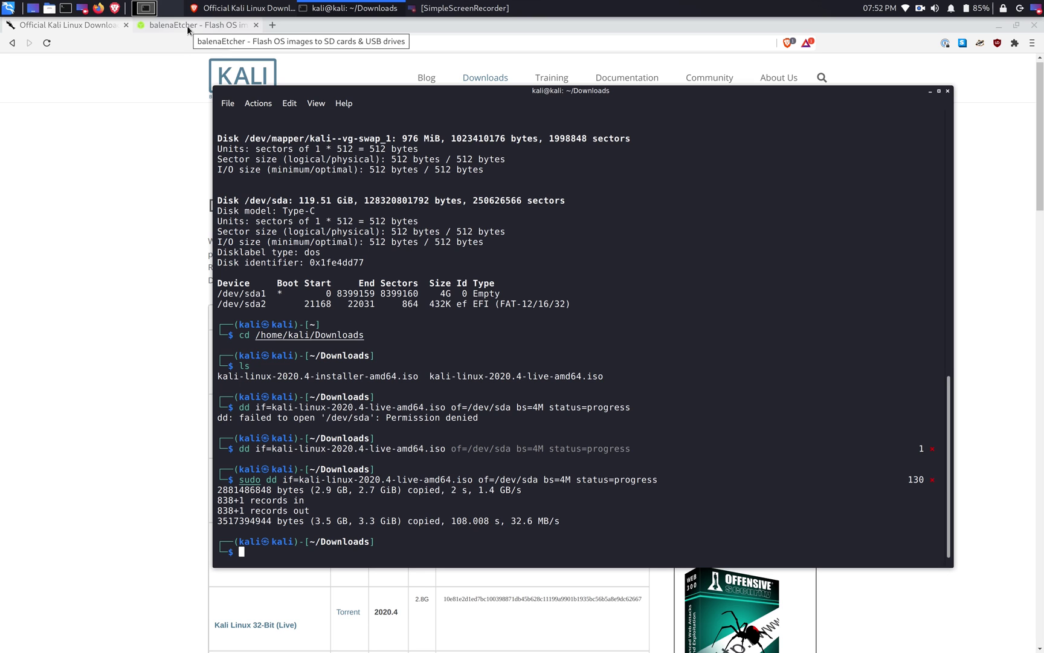
- Go to the balenaEtcher page and open its Debian (.deb) package install instructions
{"action": "left_click", "coordinate": [187, 25]}
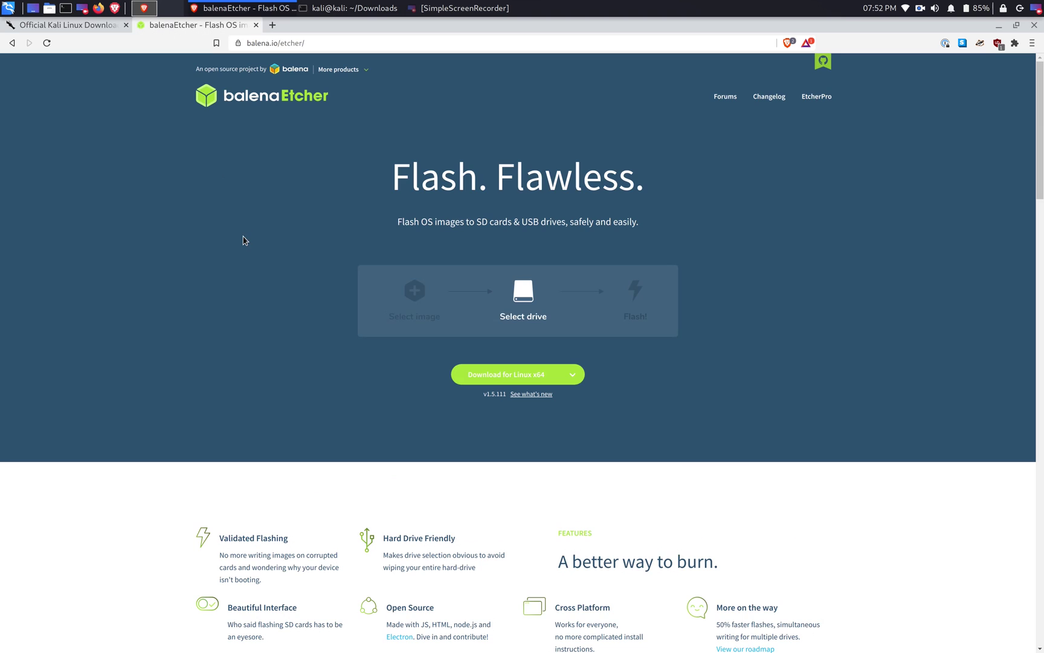
{"action": "scroll", "coordinate": [243, 240], "scroll_direction": "down", "scroll_amount": 3}
{"action": "scroll", "coordinate": [242, 240], "scroll_direction": "down", "scroll_amount": 5}
{"action": "scroll", "coordinate": [242, 240], "scroll_direction": "down", "scroll_amount": 3}
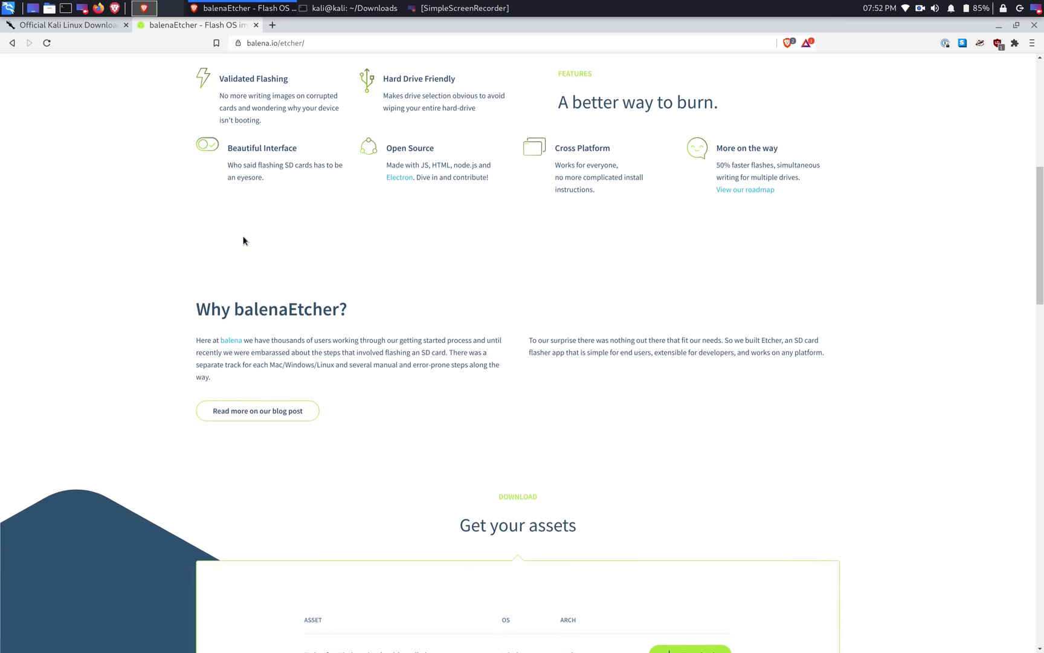
{"action": "scroll", "coordinate": [242, 240], "scroll_direction": "down", "scroll_amount": 5}
{"action": "scroll", "coordinate": [243, 240], "scroll_direction": "down", "scroll_amount": 3}
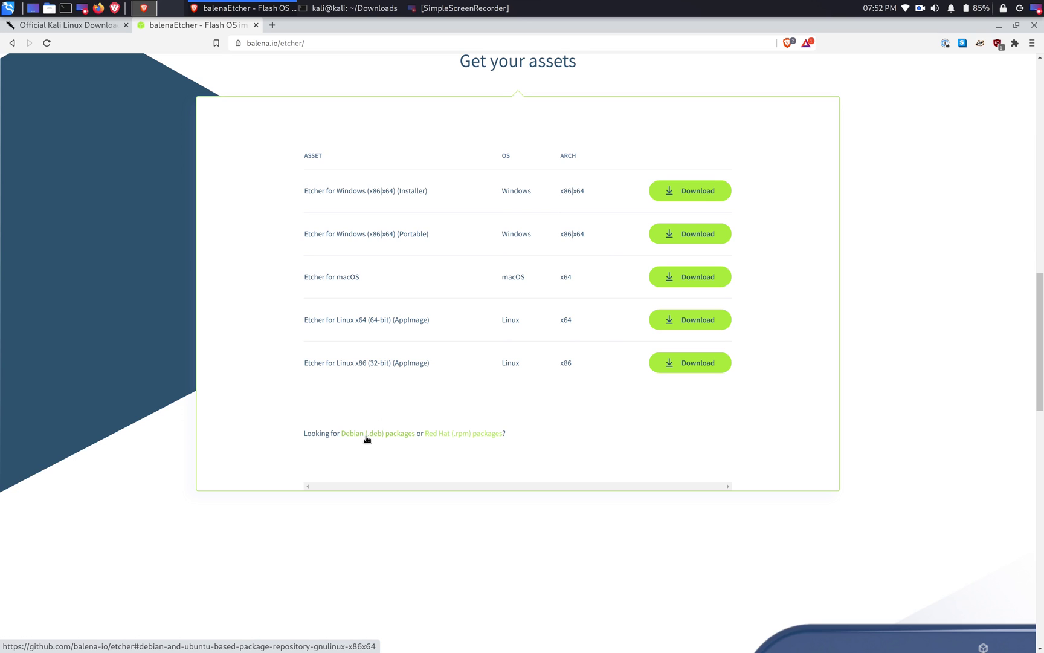
{"action": "left_click", "coordinate": [366, 438]}
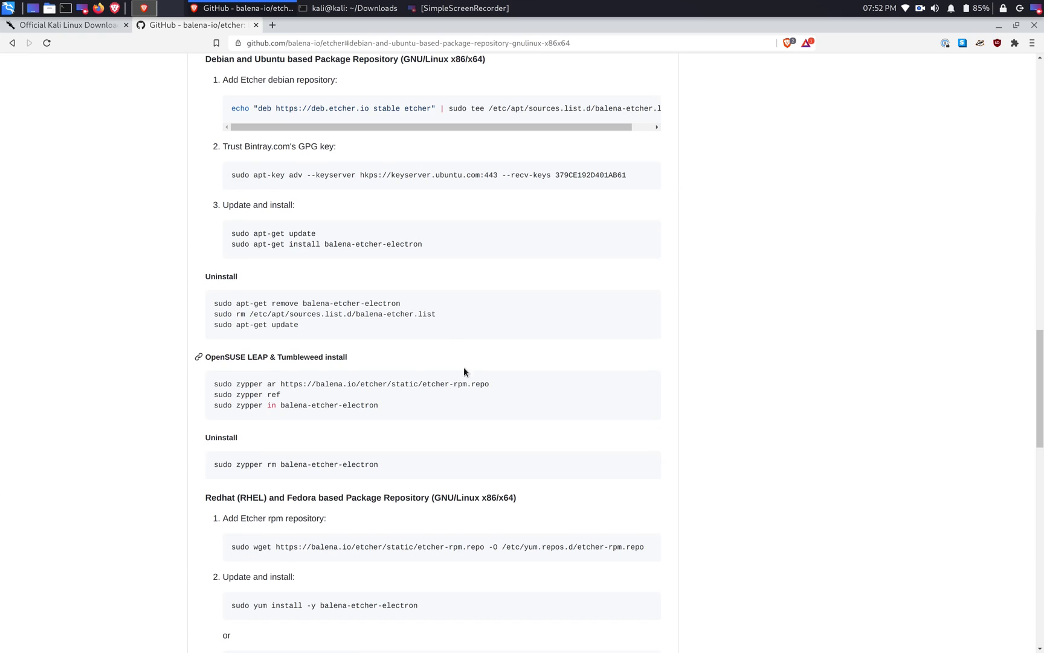
- Copy the Etcher repository echo | sudo tee command and cd to home in the terminal
{"action": "triple_click", "coordinate": [407, 108]}
{"action": "right_click", "coordinate": [395, 108]}
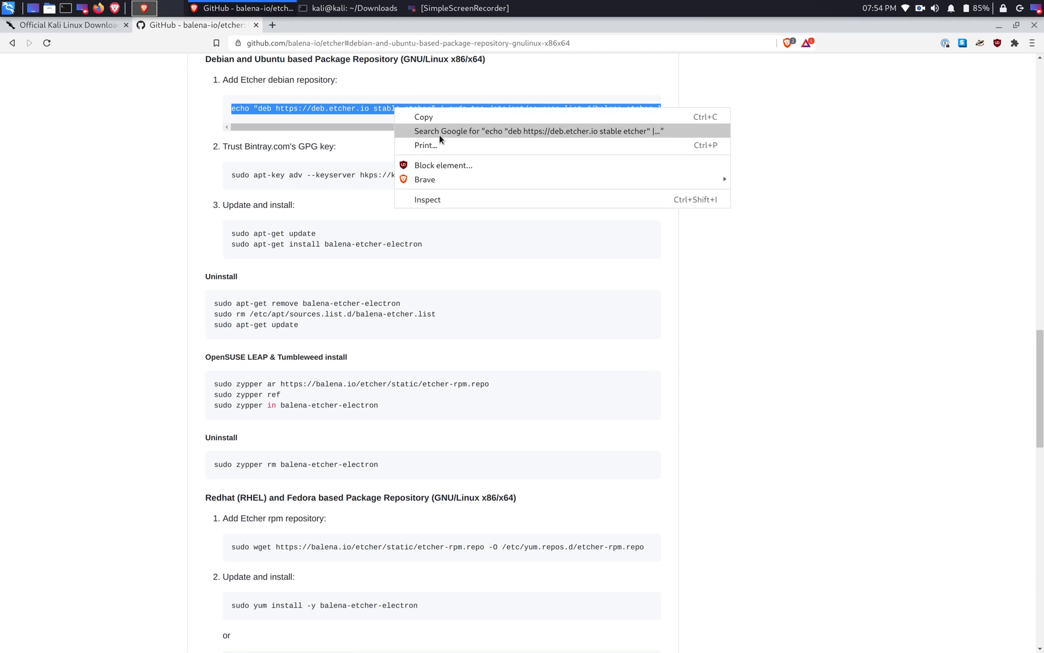
{"action": "left_click", "coordinate": [429, 117]}
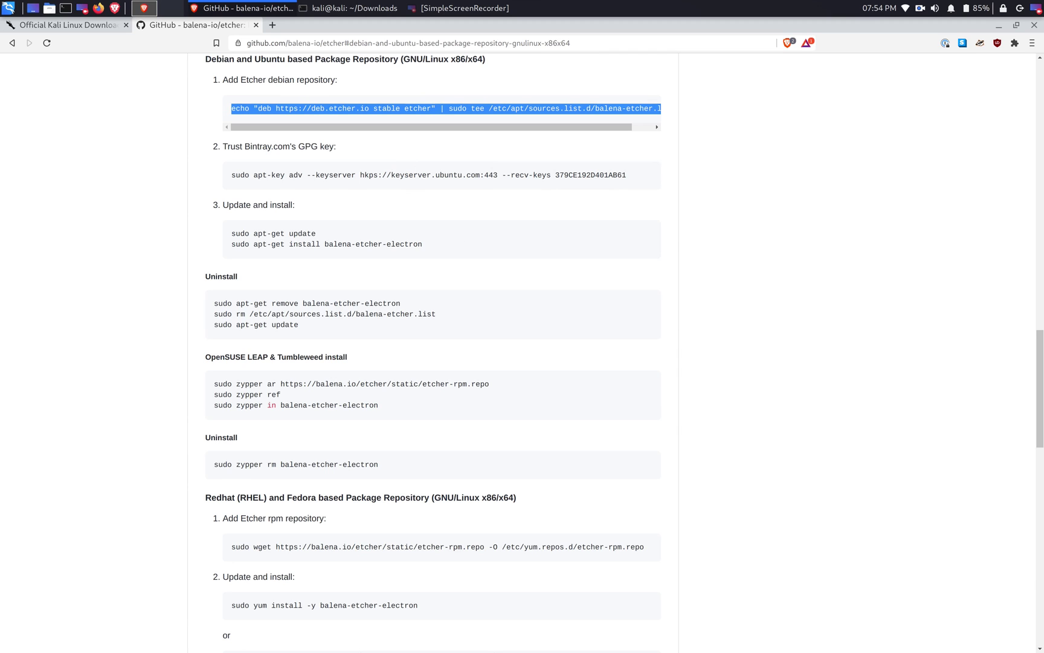
{"action": "left_click", "coordinate": [356, 8]}
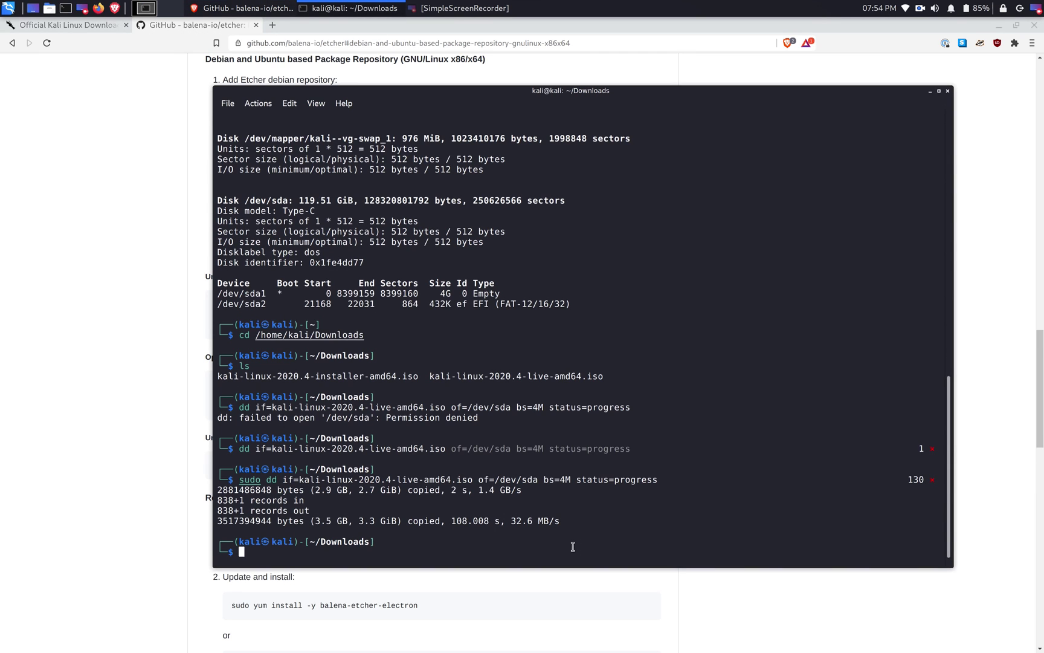
{"action": "type", "text": "cd"}
{"action": "key", "text": "Return"}
- Paste and run the command adding the Etcher repository to balena-etcher.list
{"action": "right_click", "coordinate": [266, 342]}
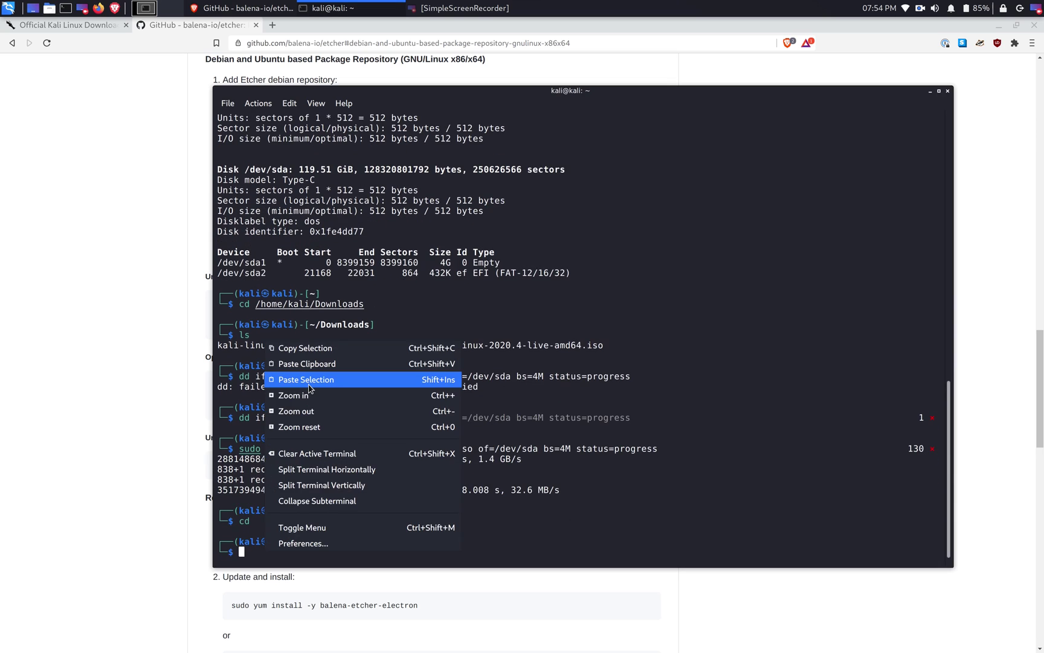
{"action": "left_click", "coordinate": [308, 380]}
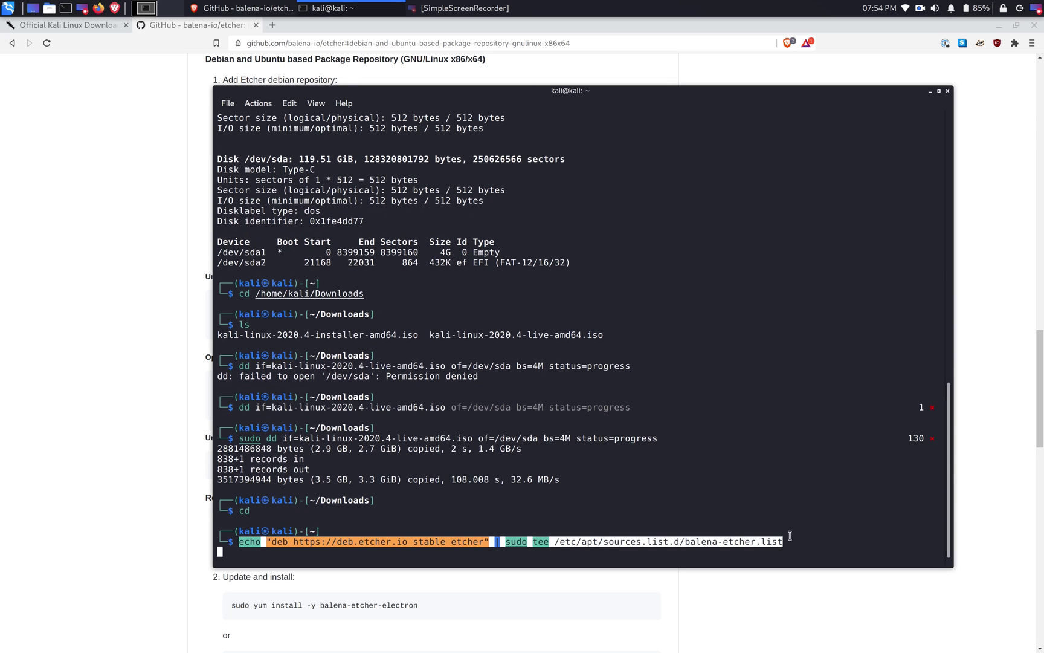
{"action": "key", "text": "Right"}
{"action": "key", "text": "Return"}
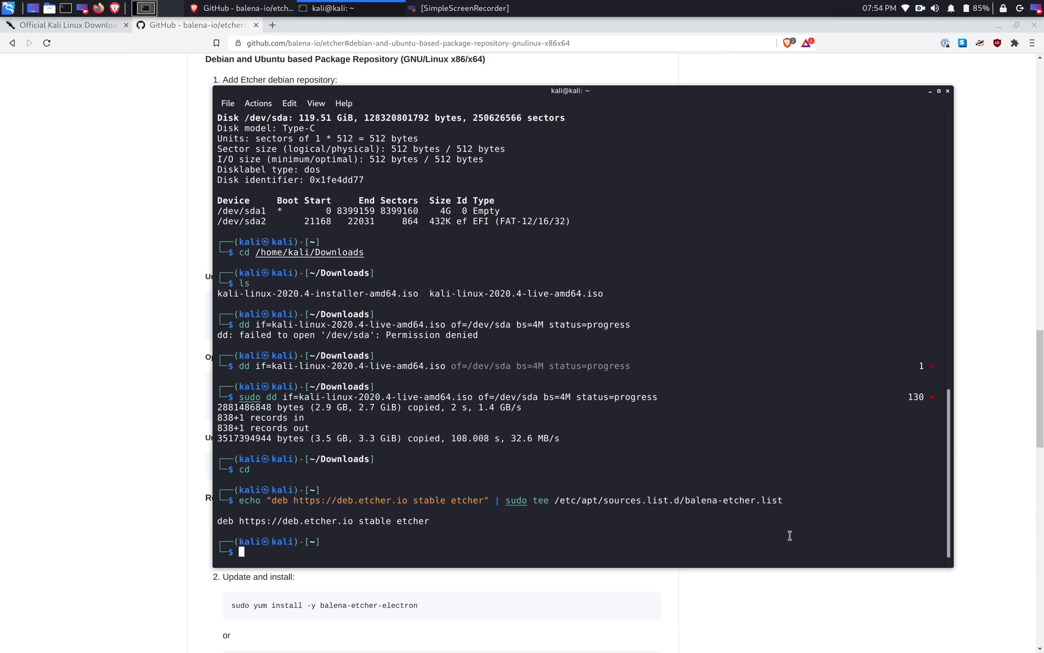
{"action": "left_click", "coordinate": [161, 437]}
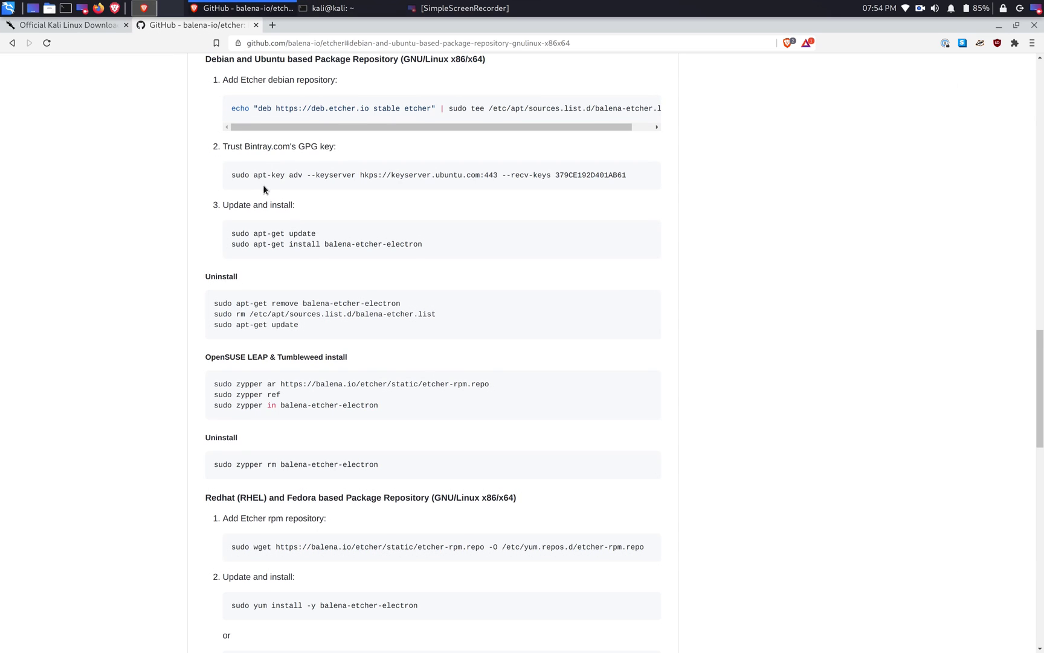
{"action": "left_click_drag", "start_coordinate": [233, 175], "coordinate": [632, 178]}
- Copy the apt-key command from GitHub and run it to import Etcher's Bintray GPG key
{"action": "right_click", "coordinate": [580, 171]}
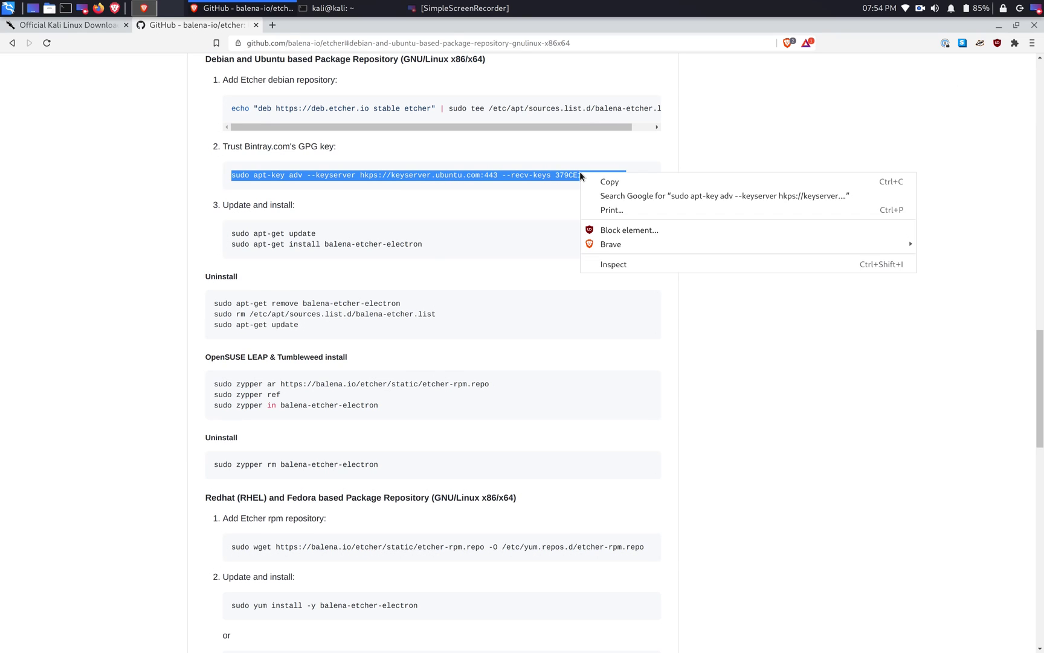
{"action": "left_click", "coordinate": [610, 182]}
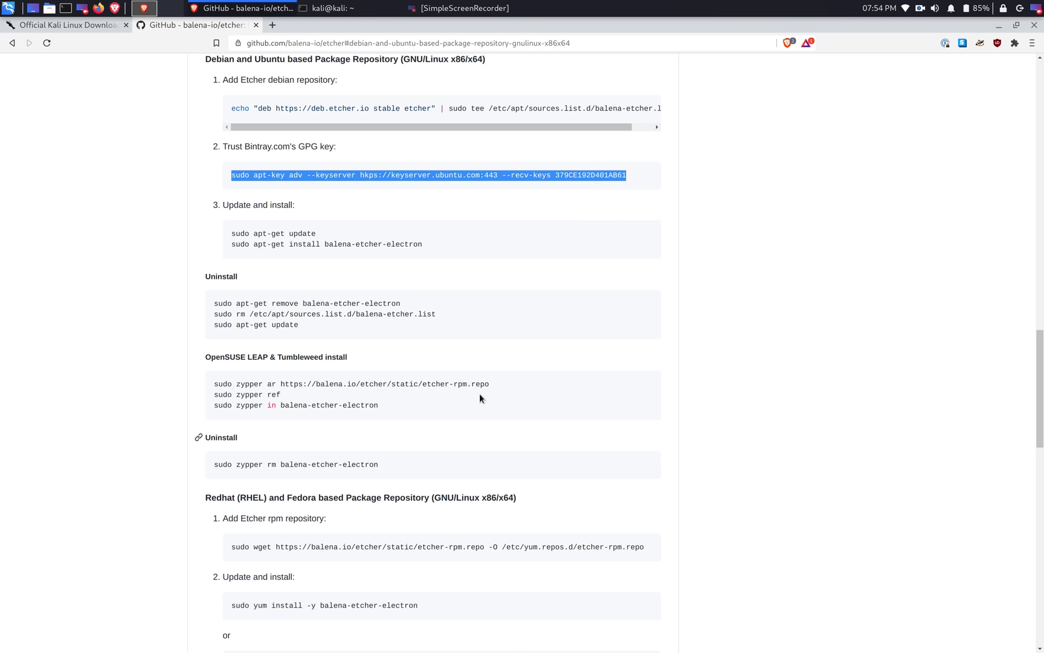
{"action": "left_click", "coordinate": [331, 8]}
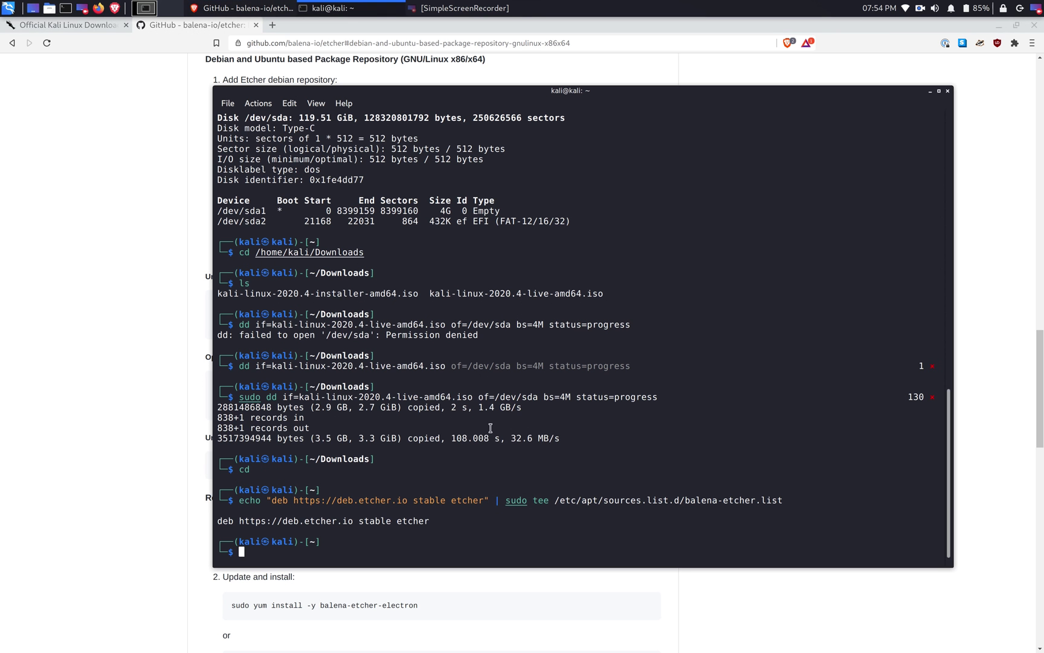
{"action": "right_click", "coordinate": [474, 542]}
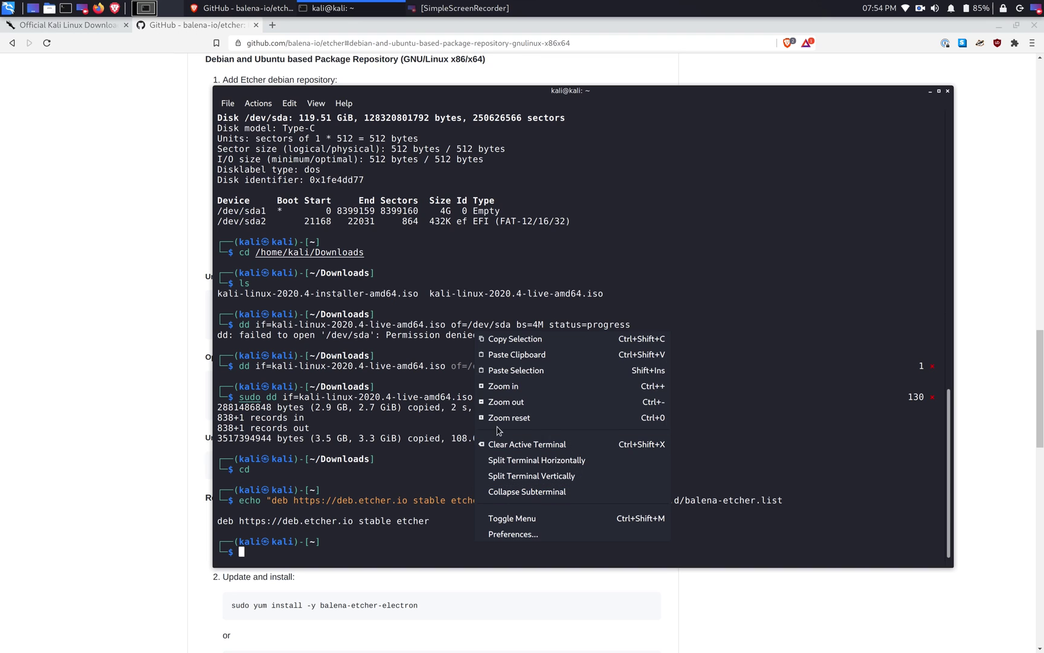
{"action": "left_click", "coordinate": [518, 376]}
{"action": "left_click", "coordinate": [583, 451]}
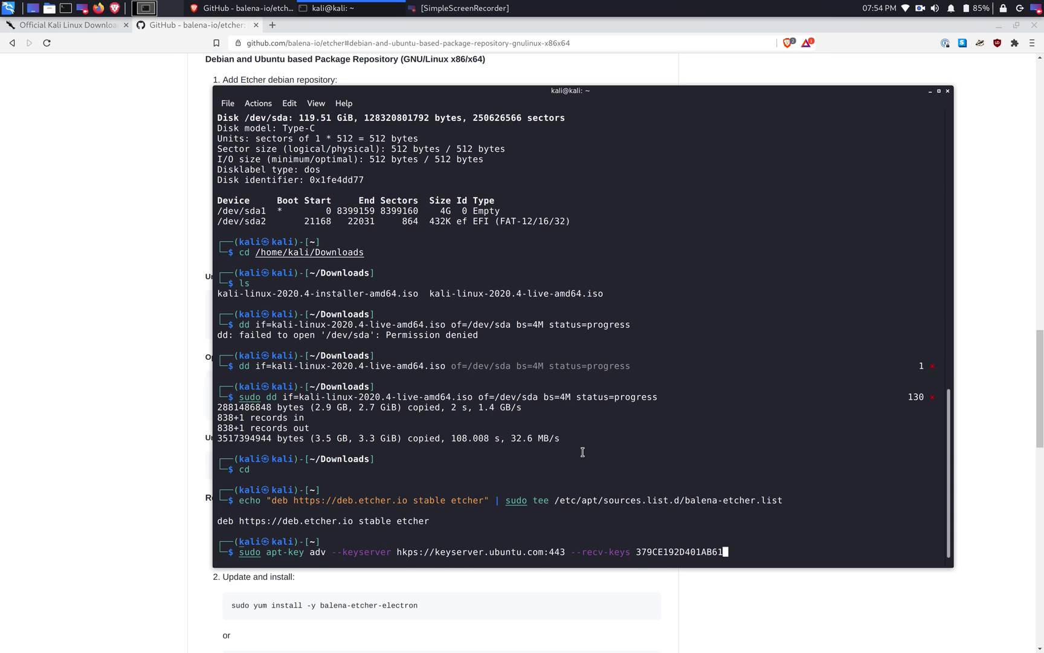
{"action": "key", "text": "Return"}
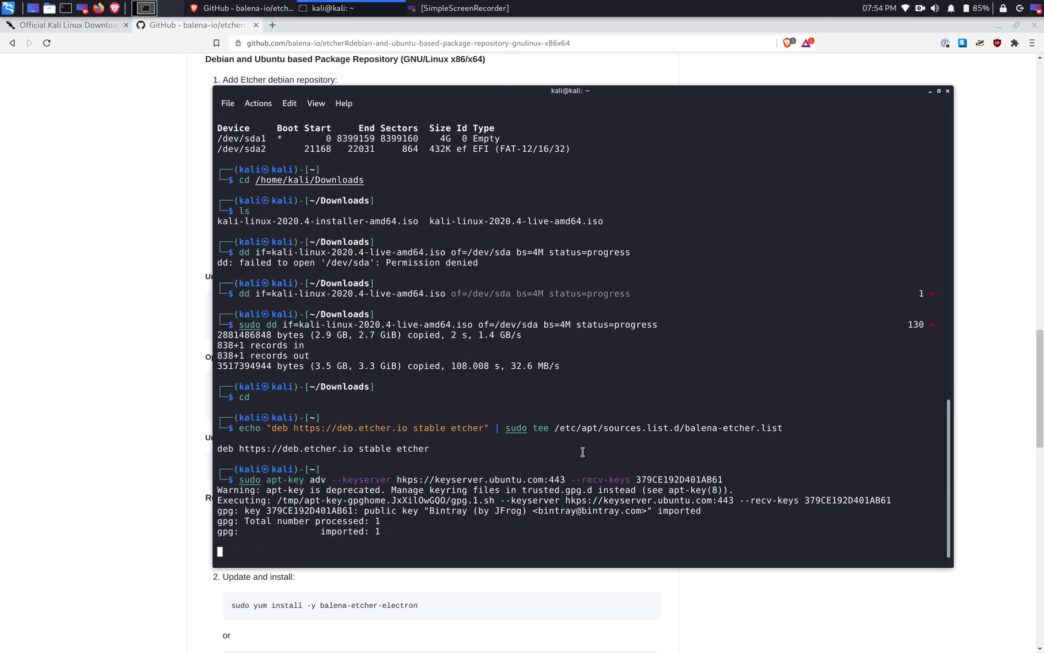
- Copy 'sudo apt-get update' from GitHub and run it in the terminal
{"action": "left_click", "coordinate": [190, 337]}
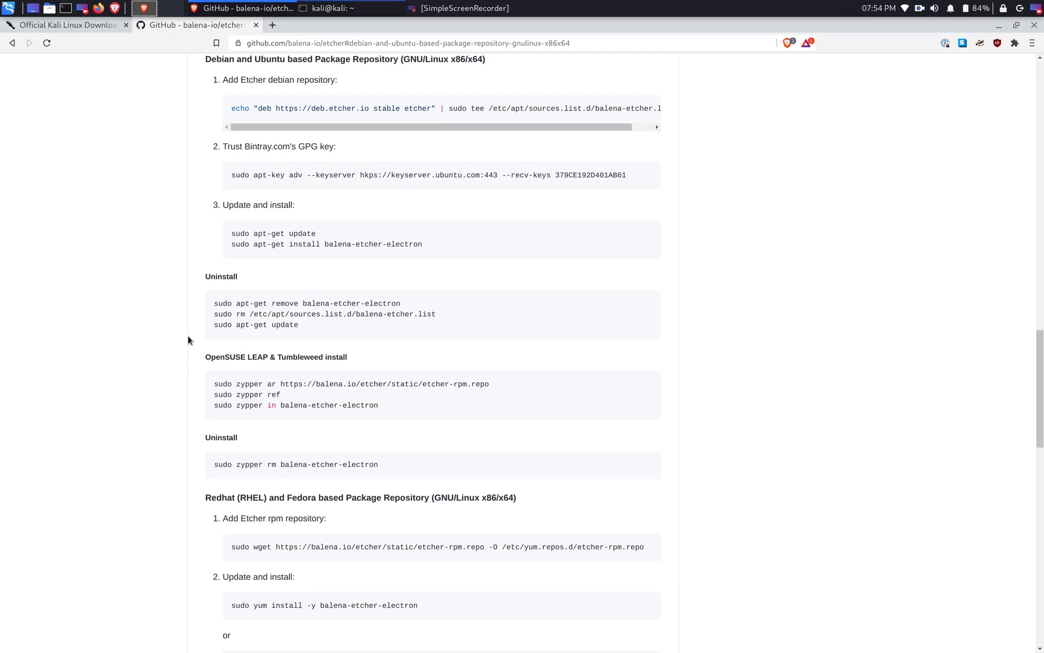
{"action": "left_click_drag", "start_coordinate": [230, 234], "coordinate": [323, 237]}
{"action": "right_click", "coordinate": [304, 234]}
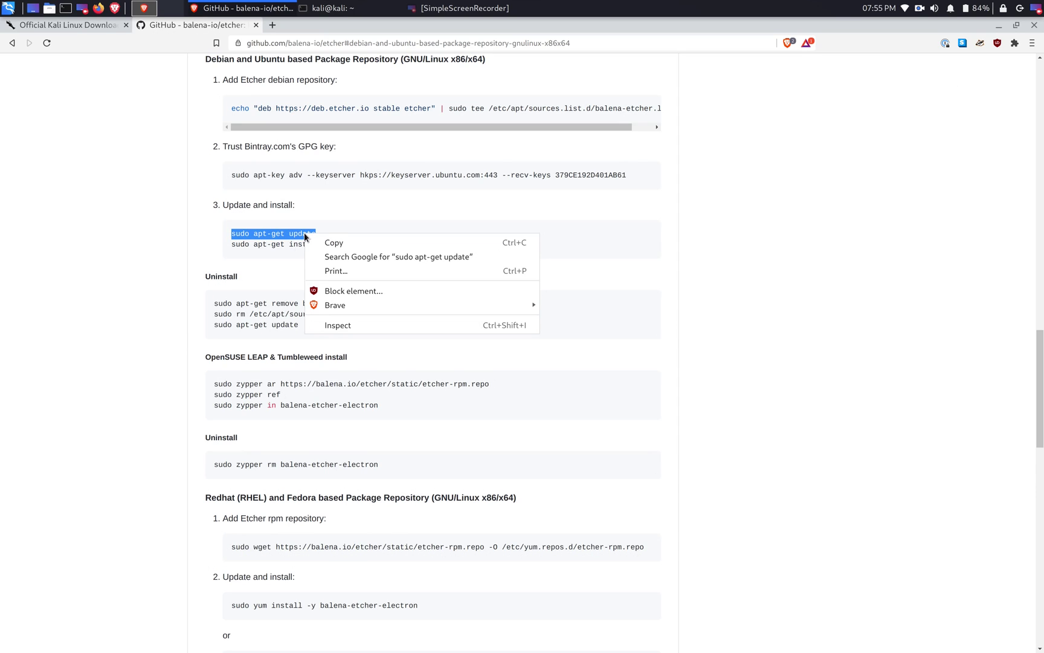
{"action": "left_click", "coordinate": [329, 243]}
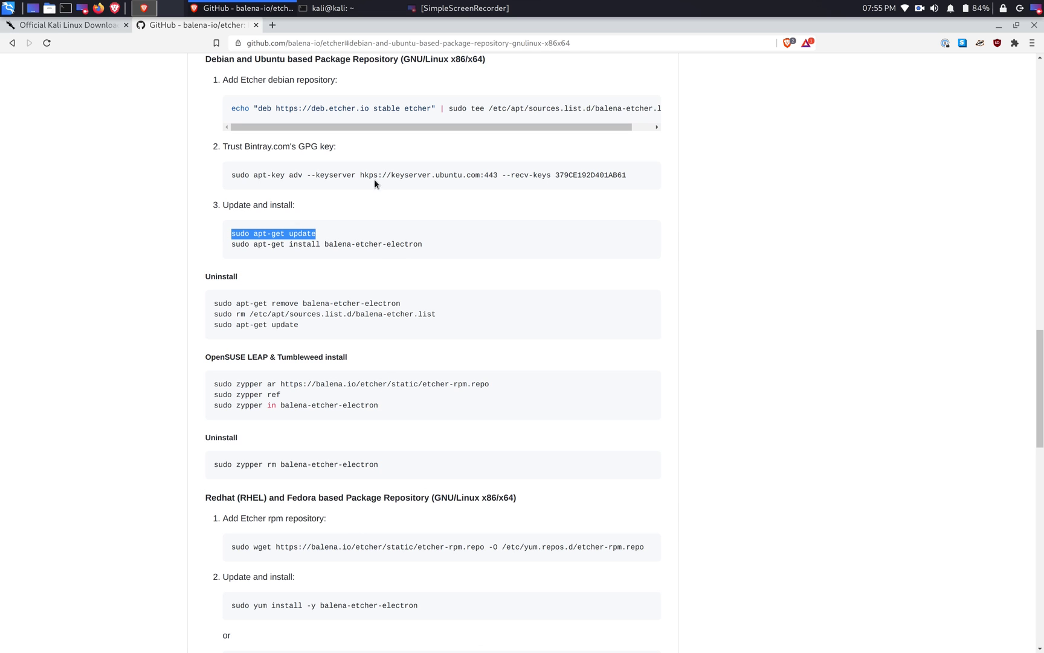
{"action": "key", "text": "alt+Tab"}
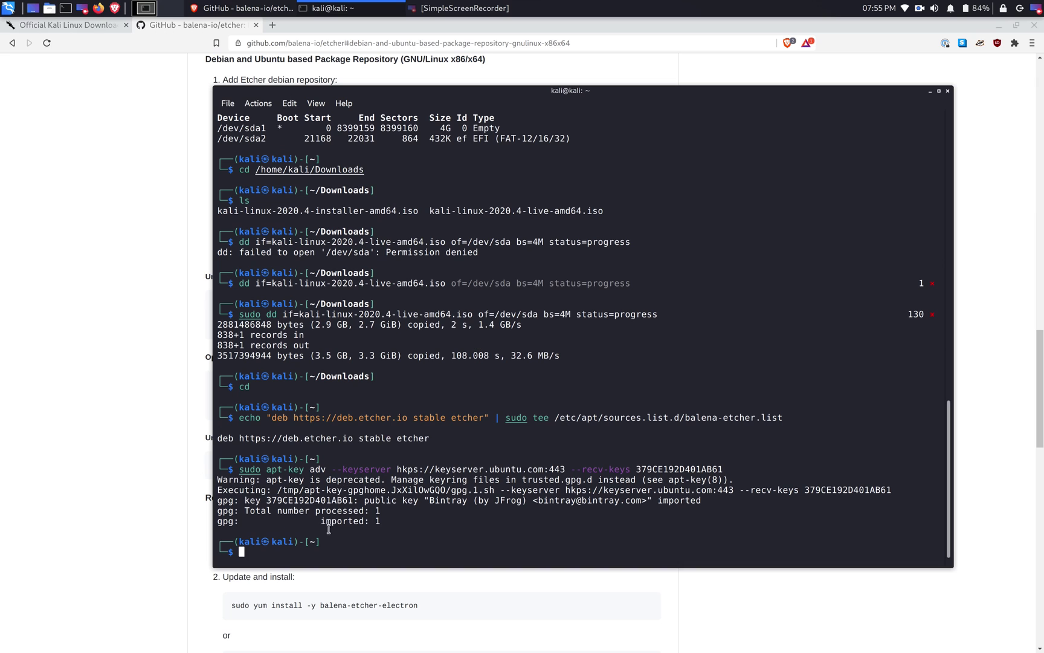
{"action": "right_click", "coordinate": [331, 551]}
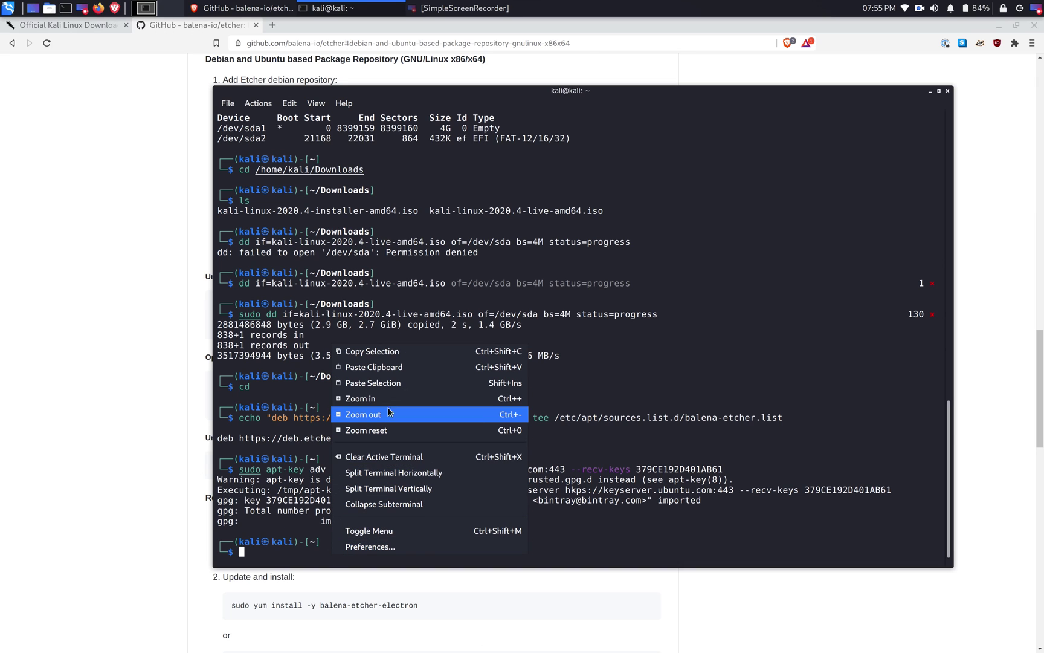
{"action": "left_click", "coordinate": [390, 367]}
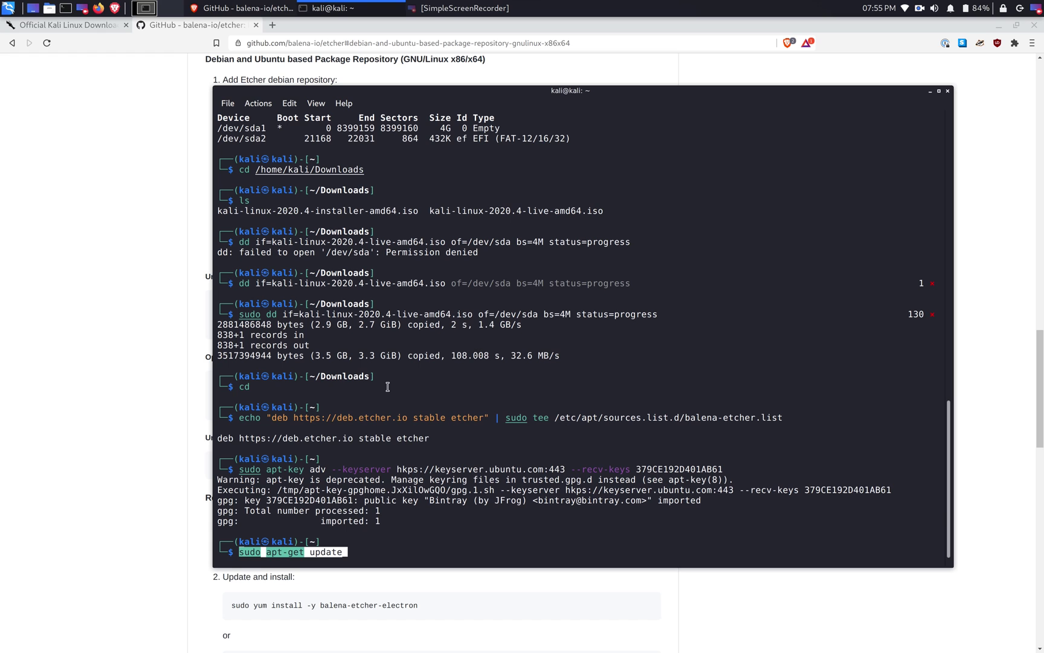
{"action": "key", "text": "Return"}
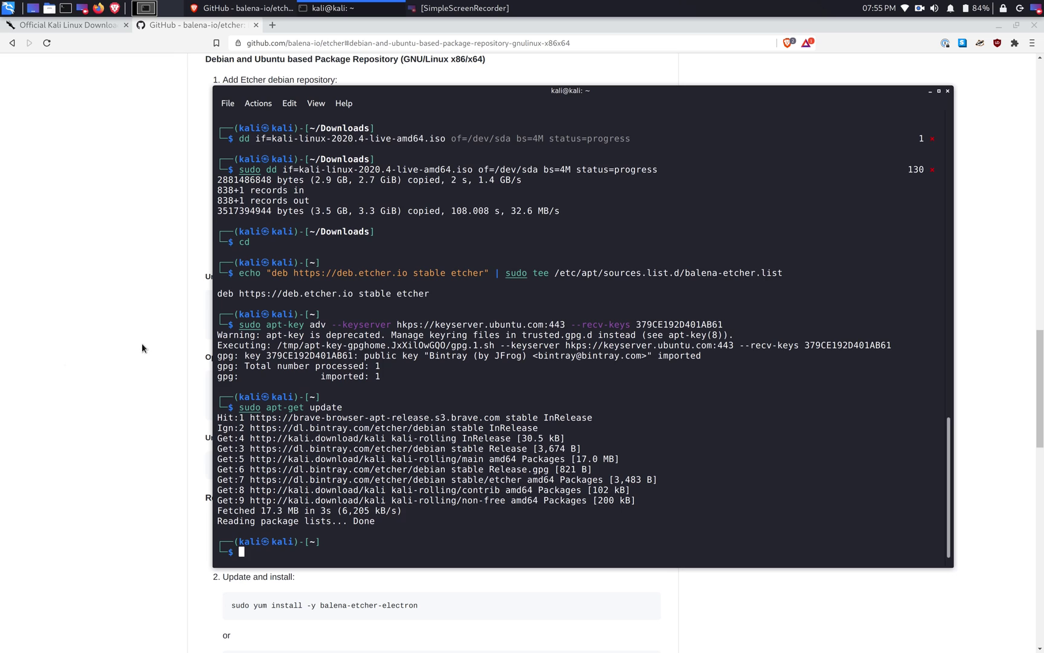
- Install balena-etcher-electron 1.5.100 with apt-get, confirming with y, then close the terminal
{"action": "left_click", "coordinate": [141, 343]}
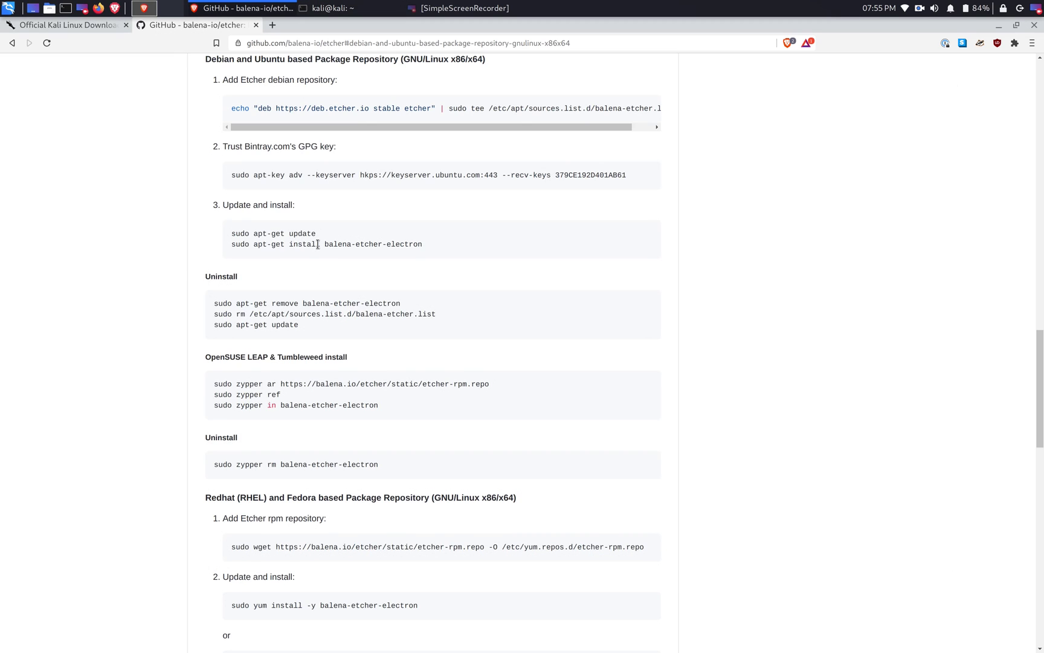
{"action": "triple_click", "coordinate": [318, 243]}
{"action": "right_click", "coordinate": [318, 244]}
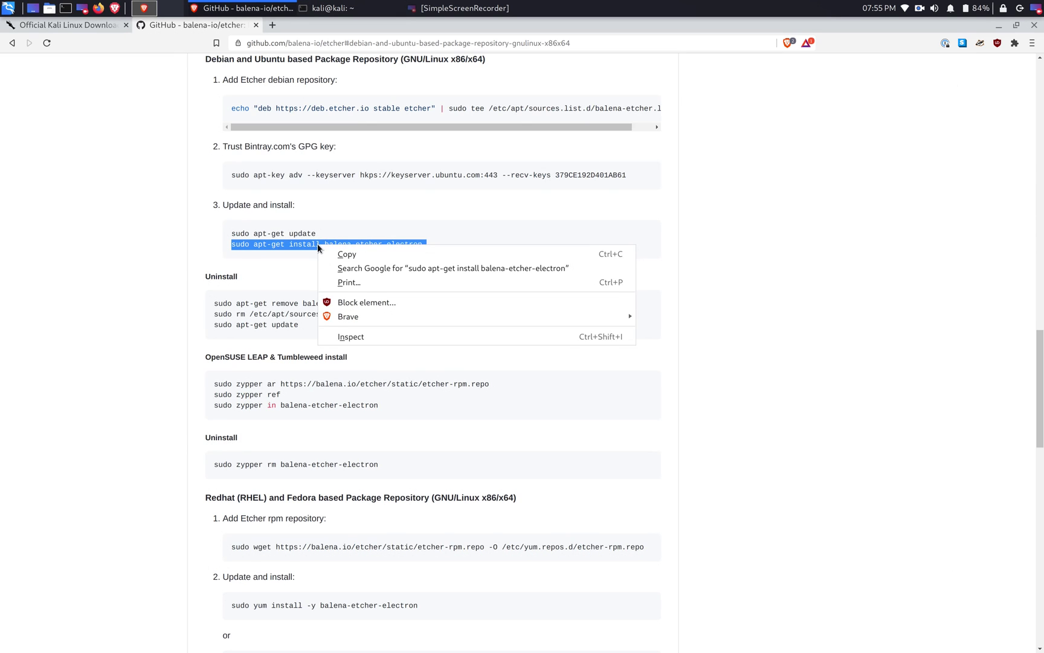
{"action": "left_click", "coordinate": [342, 255]}
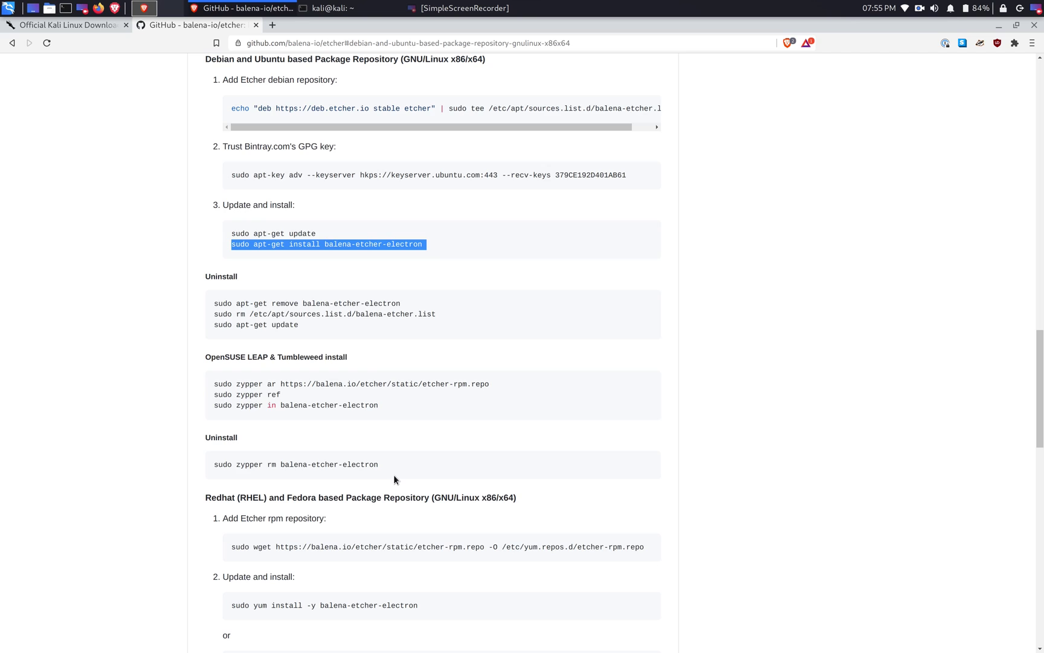
{"action": "key", "text": "alt+Tab"}
{"action": "right_click", "coordinate": [382, 560]}
{"action": "left_click", "coordinate": [436, 384]}
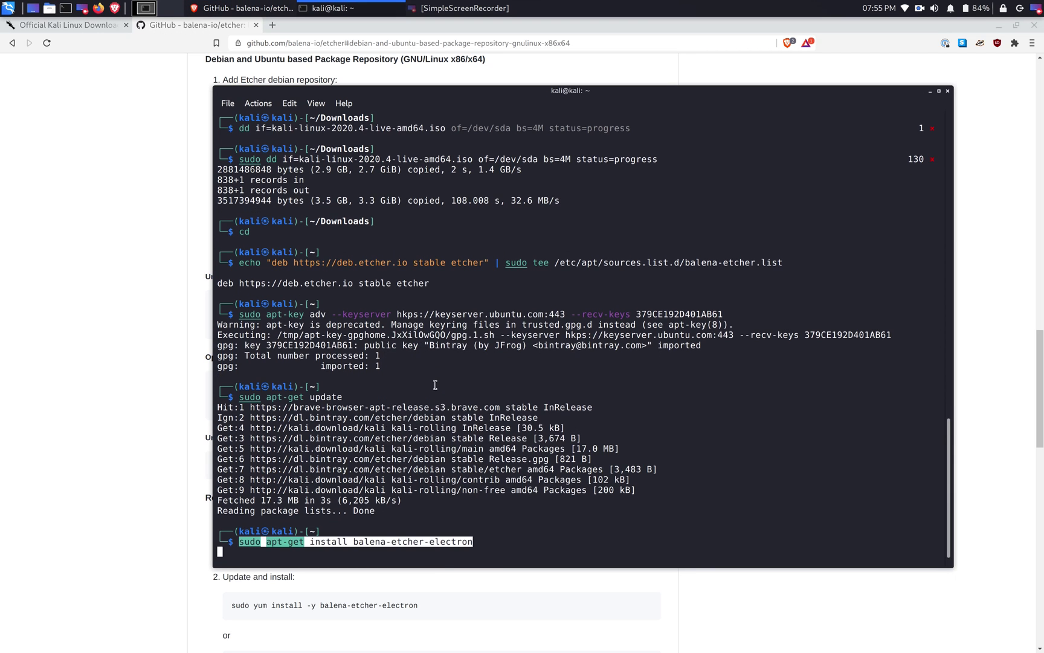
{"action": "key", "text": "Return"}
{"action": "type", "text": "y"}
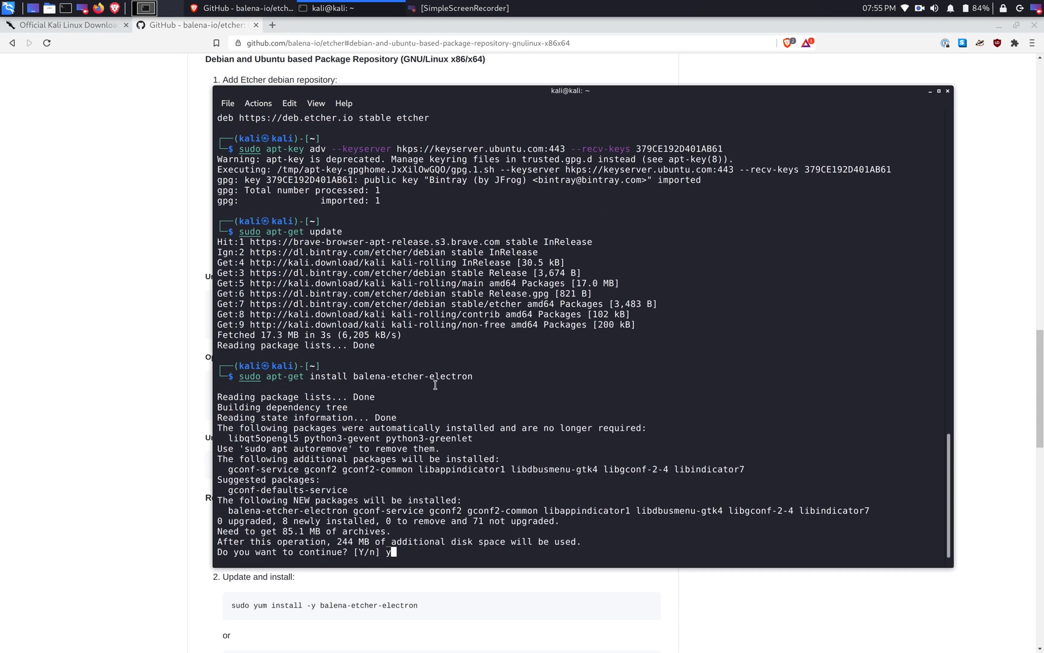
{"action": "key", "text": "Return"}
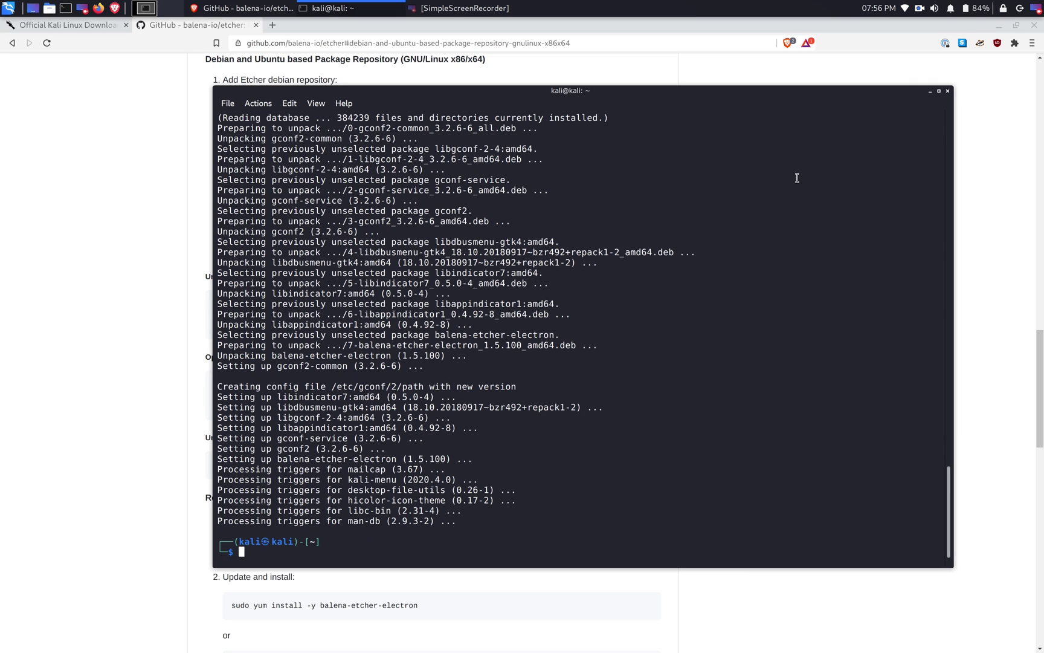
{"action": "left_click", "coordinate": [949, 92]}
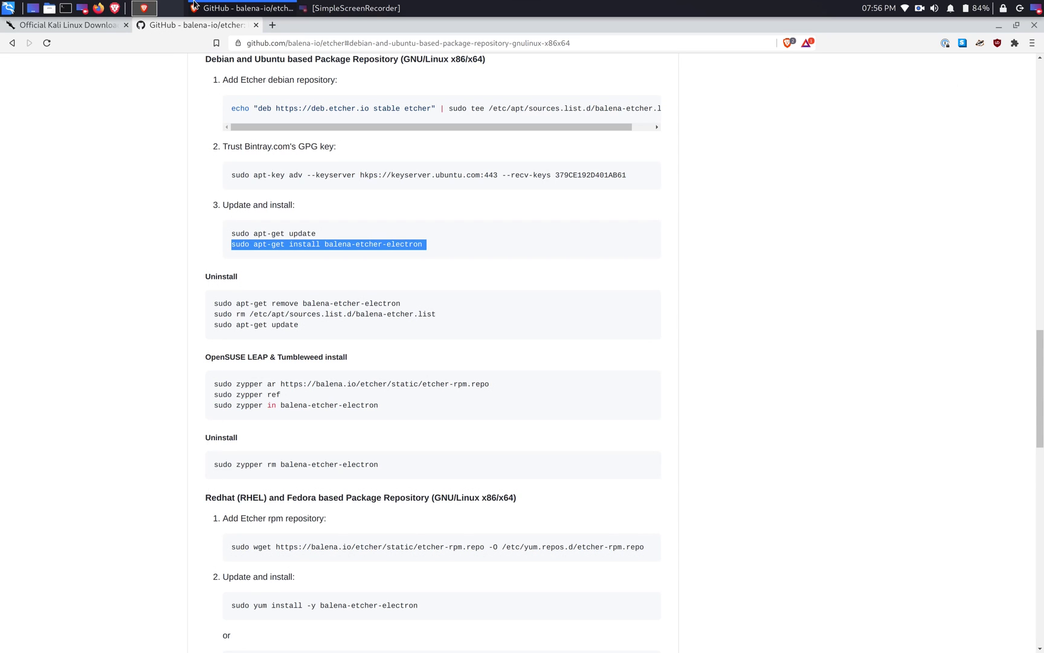
- Launch balenaEtcher from the Xfce Whisker applications menu
{"action": "left_click", "coordinate": [8, 8]}
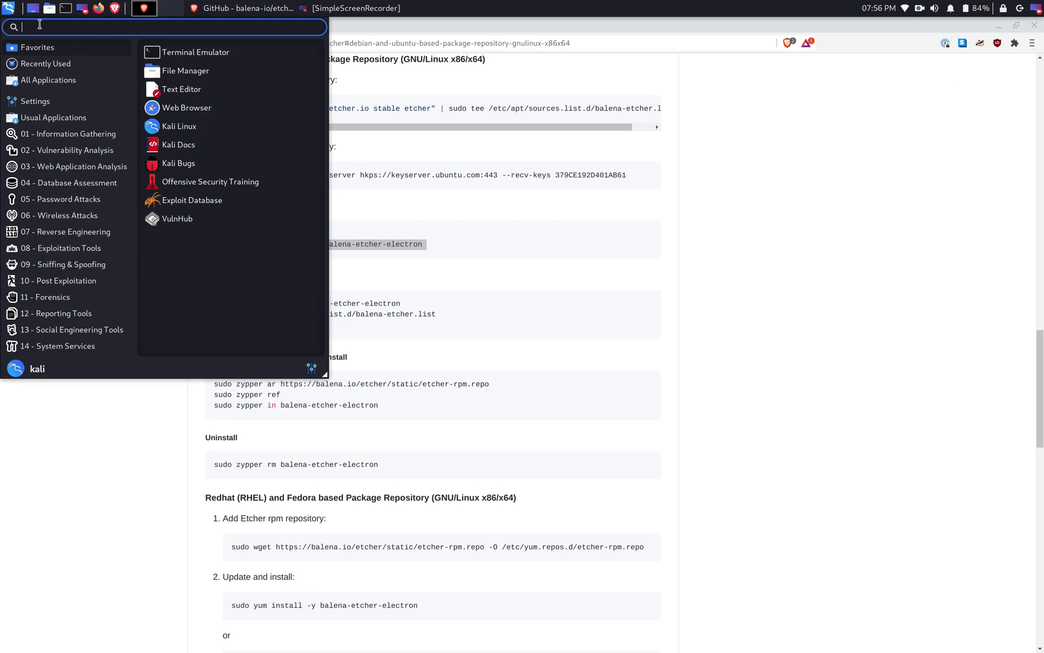
{"action": "type", "text": "etch"}
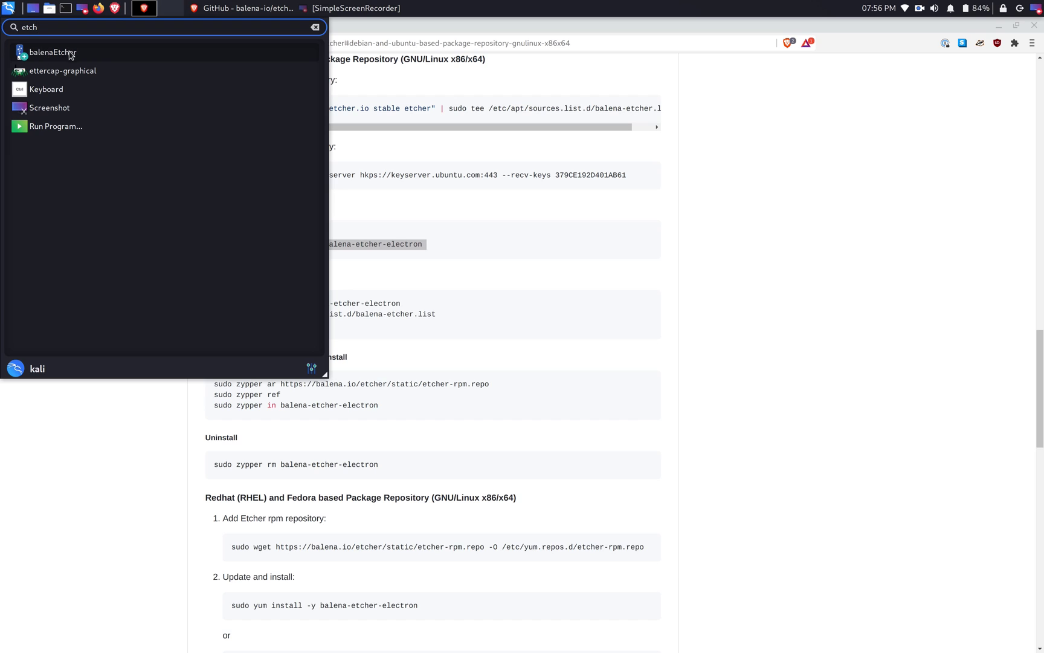
{"action": "left_click", "coordinate": [72, 53]}
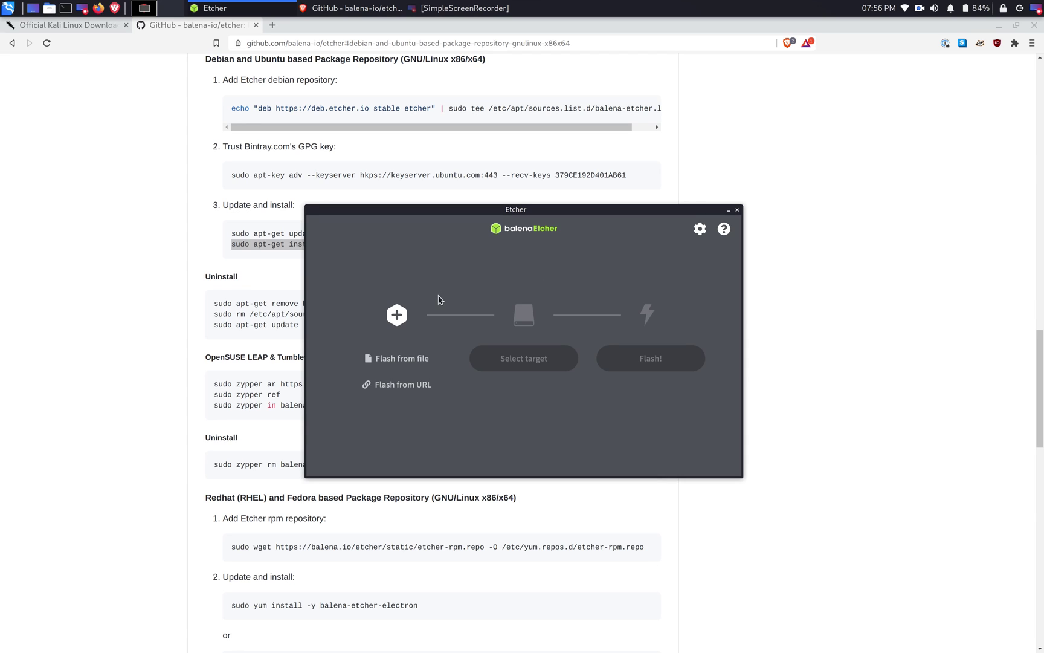
- Select kali-linux-2020.4-live-amd64.iso as the image and the Kali Live Samsung Type-C drive as target
{"action": "left_click", "coordinate": [402, 364]}
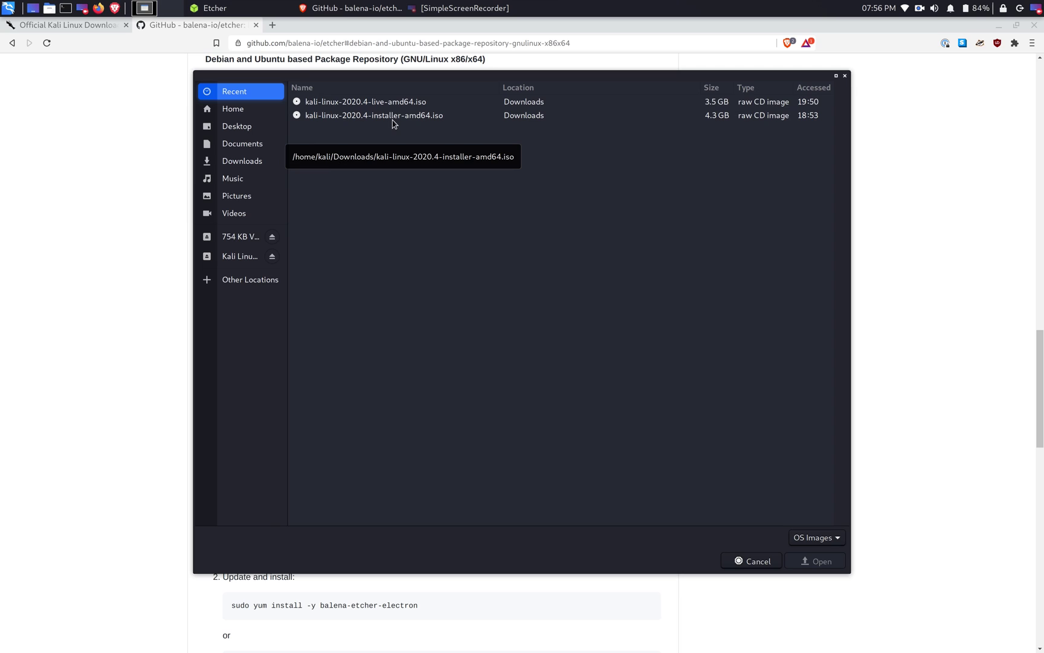
{"action": "left_click", "coordinate": [391, 103]}
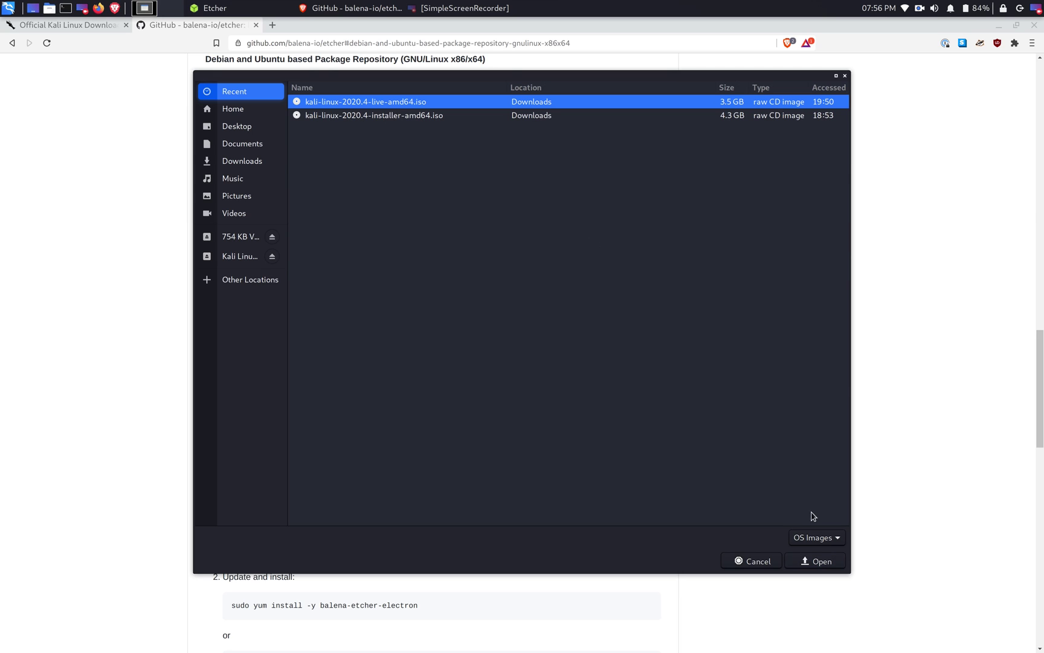
{"action": "left_click", "coordinate": [813, 563]}
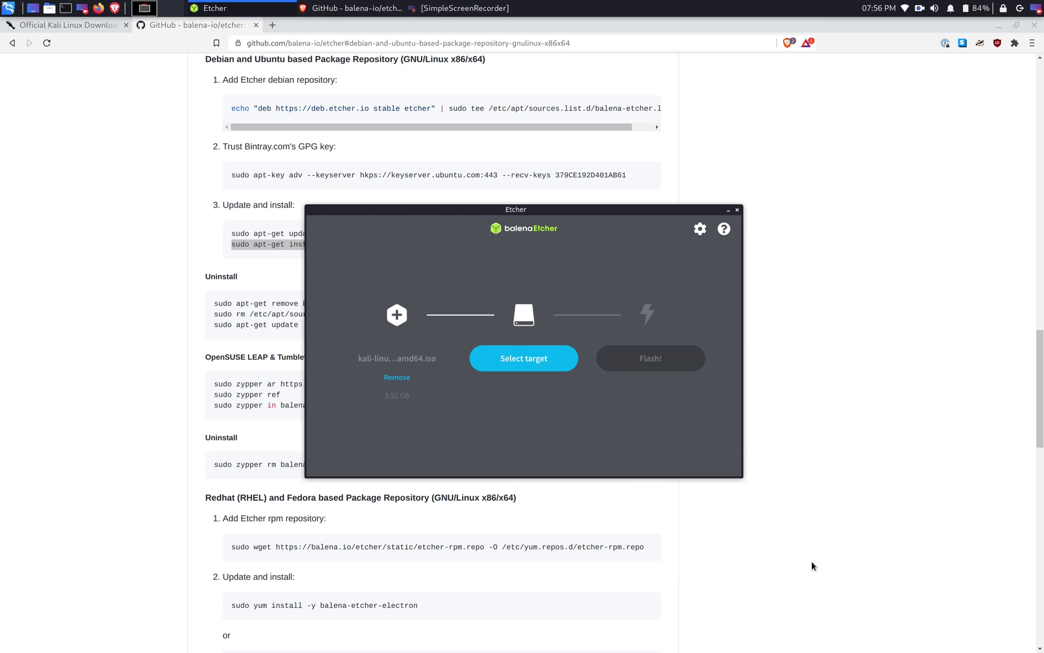
{"action": "left_click", "coordinate": [538, 367]}
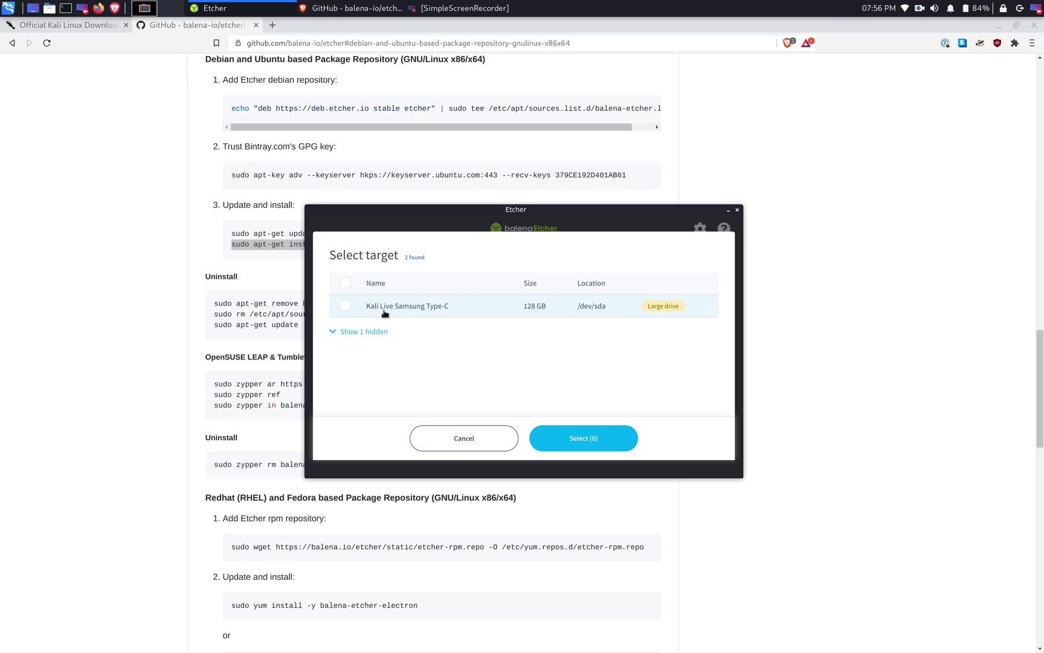
{"action": "left_click", "coordinate": [346, 305]}
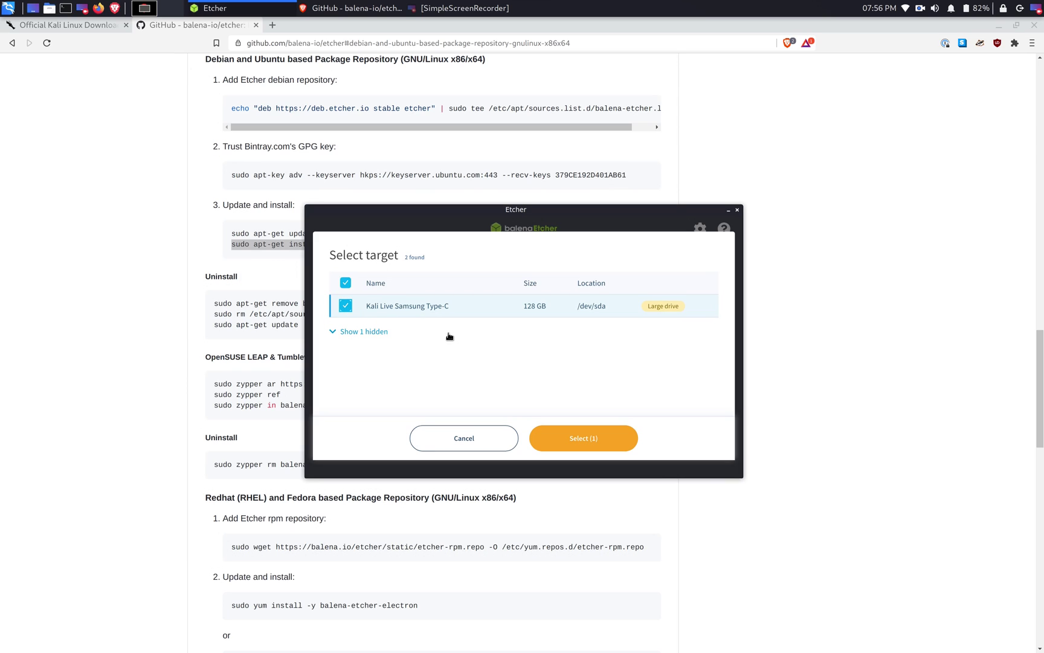
{"action": "left_click", "coordinate": [596, 443]}
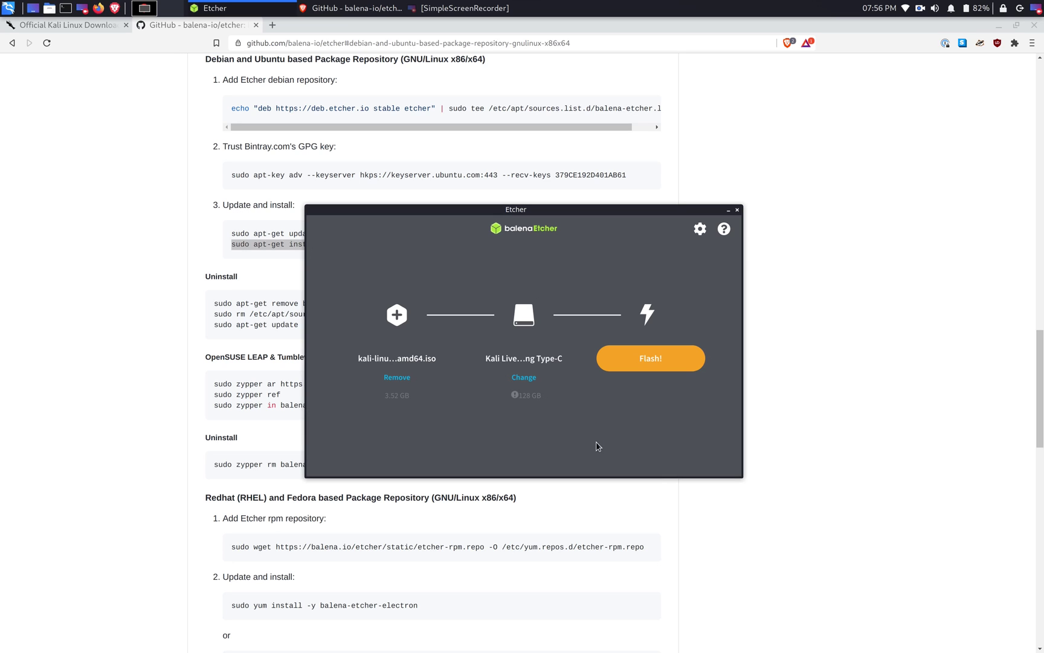
- Start flashing, accept the large-drive warning, and authenticate with the password
{"action": "left_click", "coordinate": [650, 362]}
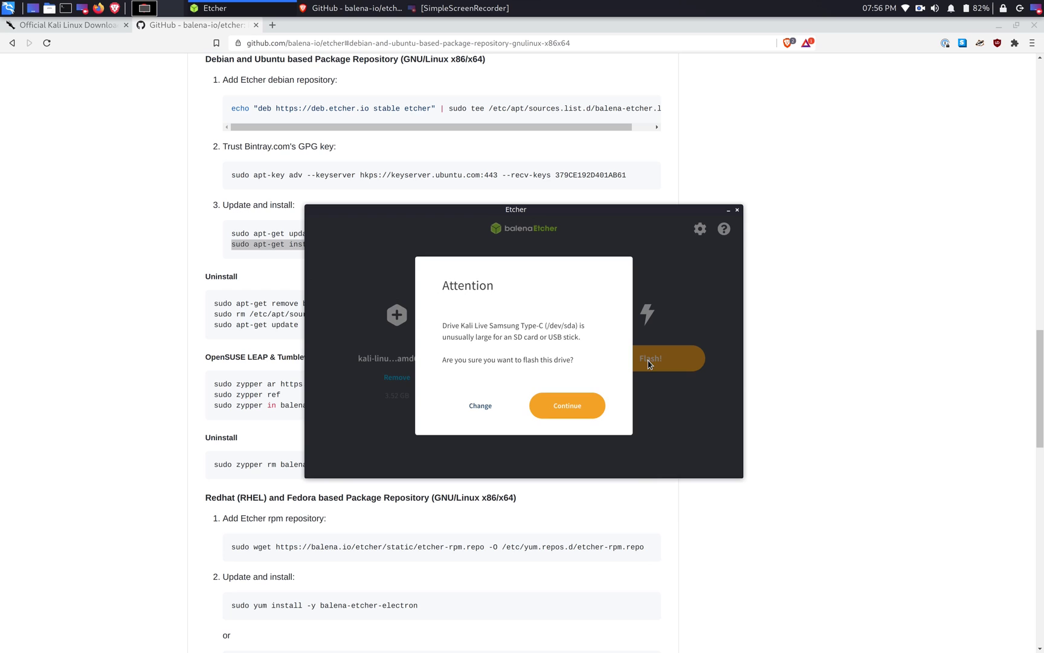
{"action": "left_click", "coordinate": [574, 410]}
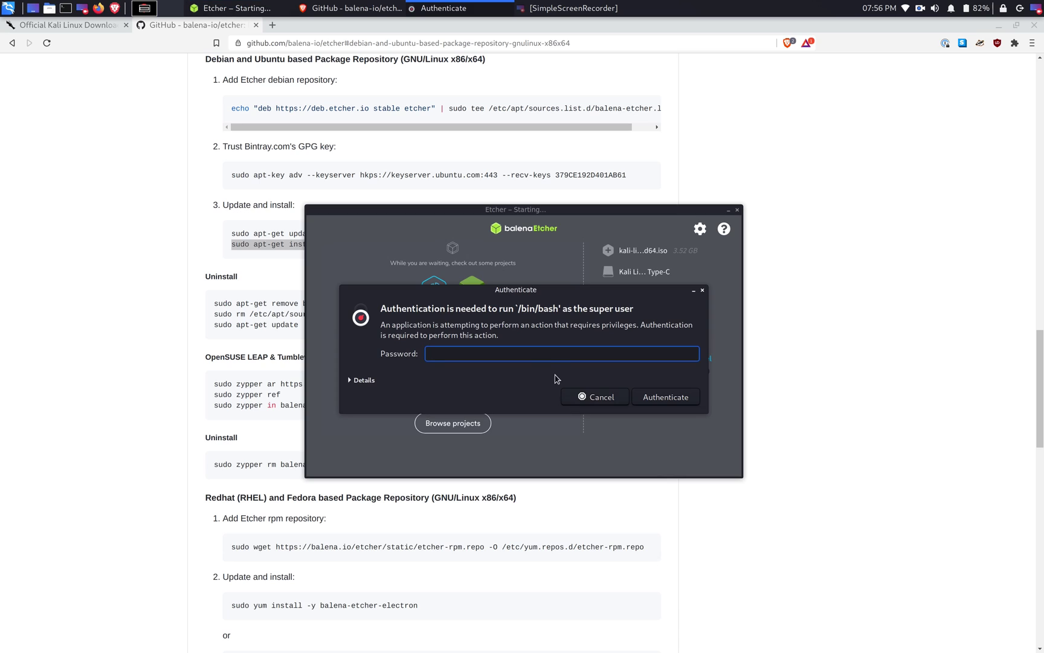
{"action": "type", "text": "************"}
{"action": "key", "text": "Return"}
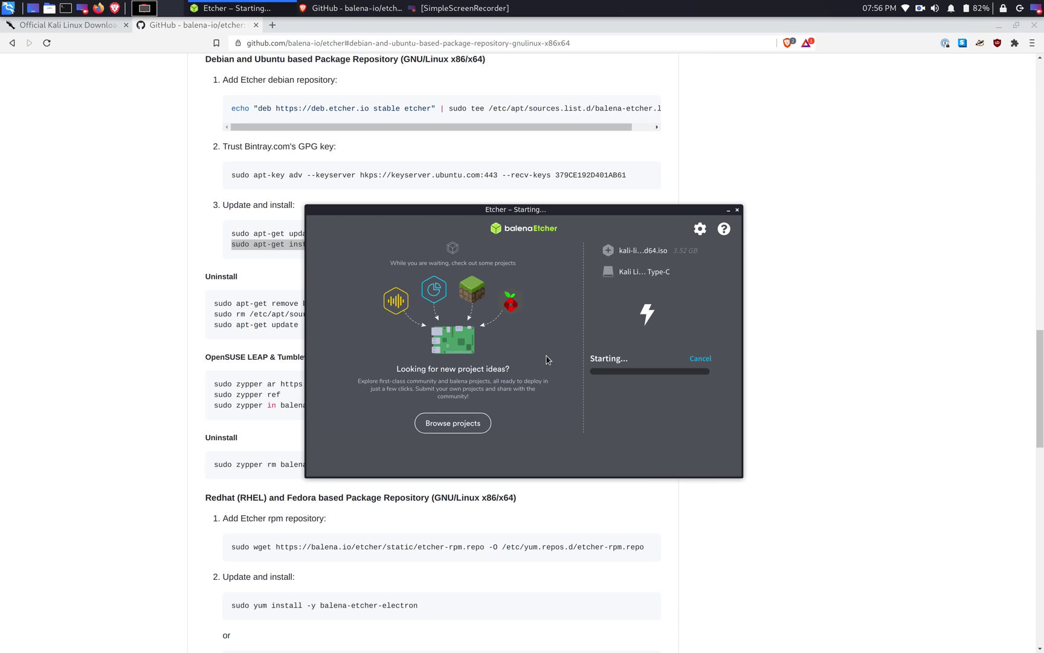